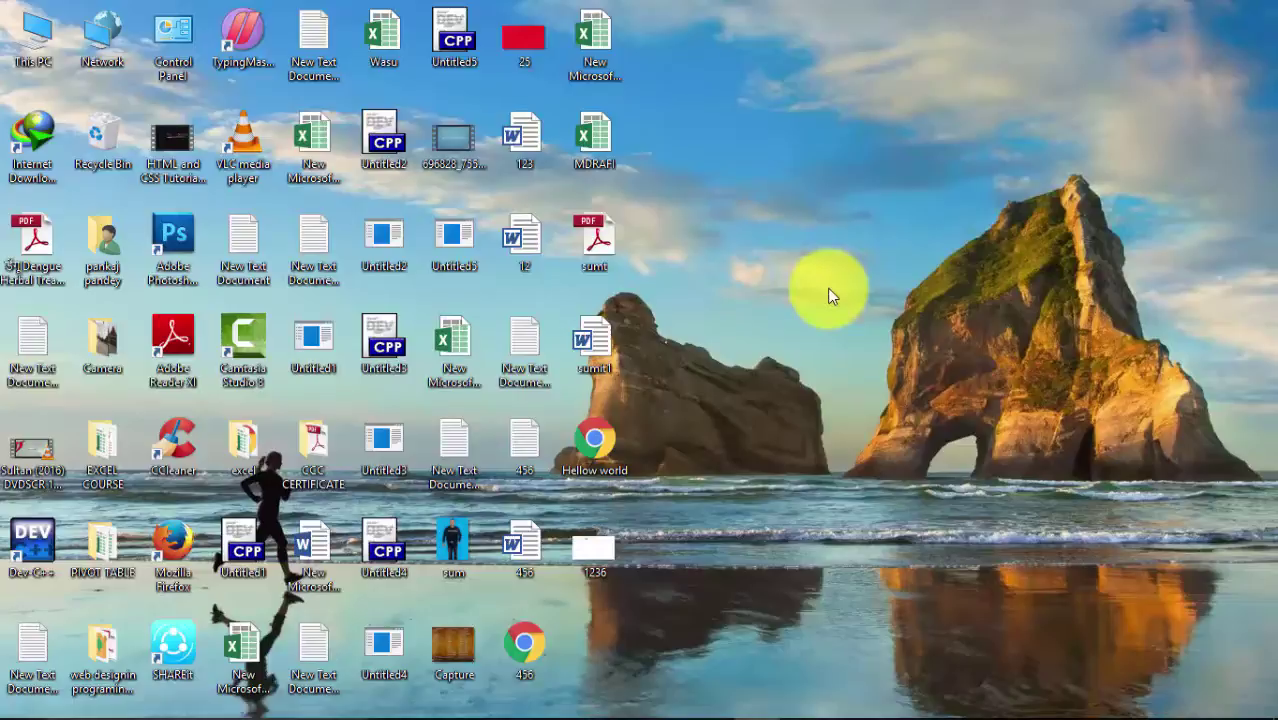
- Open the desktop picture 1236 in Paint, and start a new blank picture from there
{"action": "right_click", "coordinate": [607, 559]}
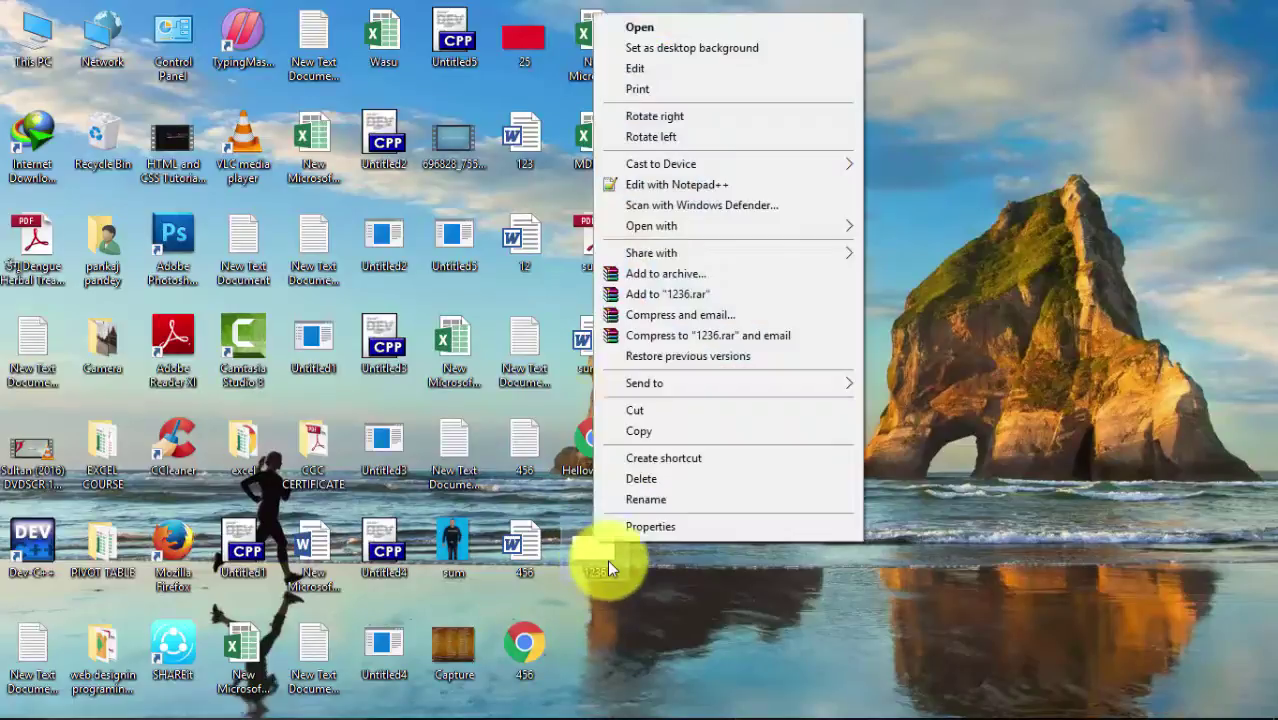
{"action": "mouse_move", "coordinate": [698, 226]}
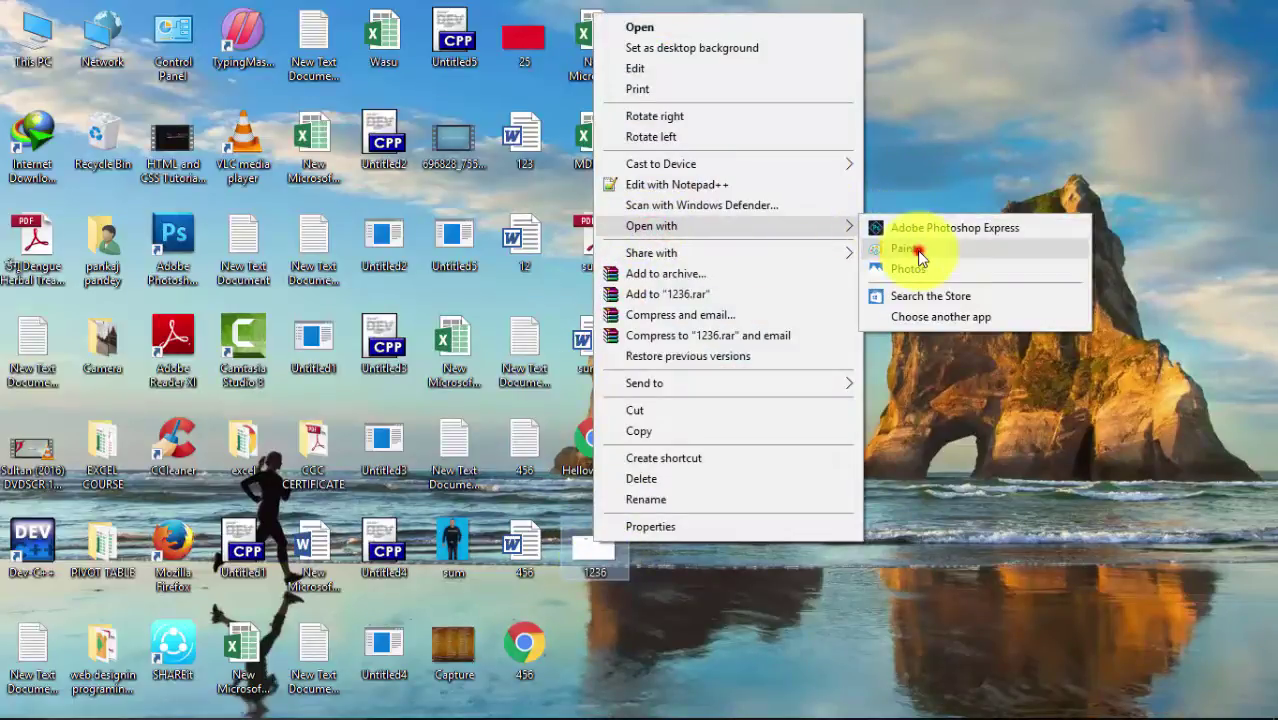
{"action": "left_click", "coordinate": [916, 252]}
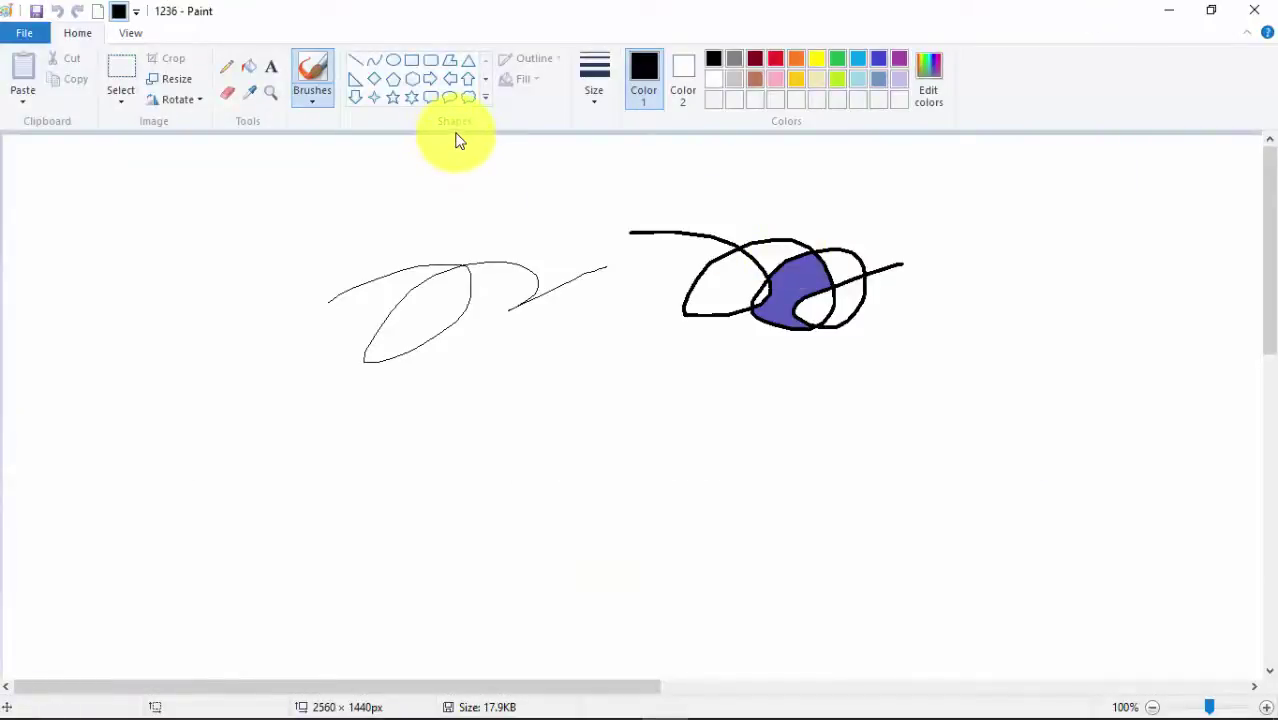
{"action": "left_click", "coordinate": [27, 35]}
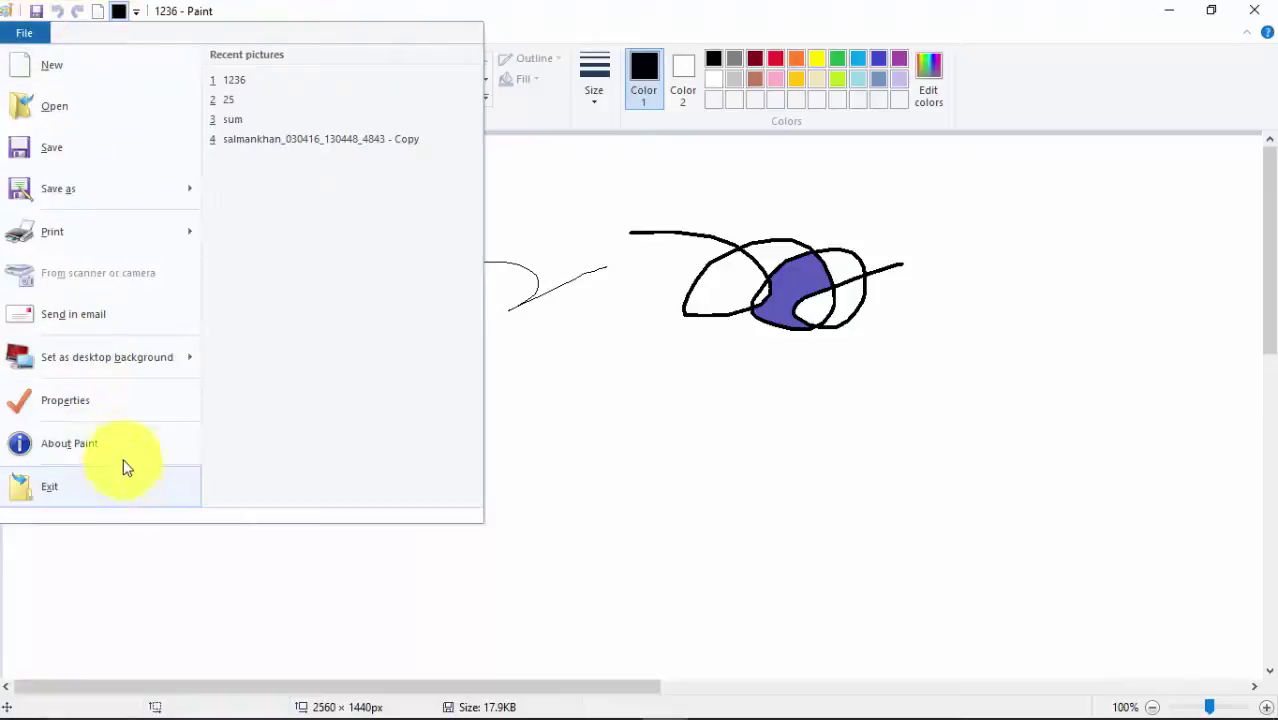
{"action": "left_click", "coordinate": [70, 75]}
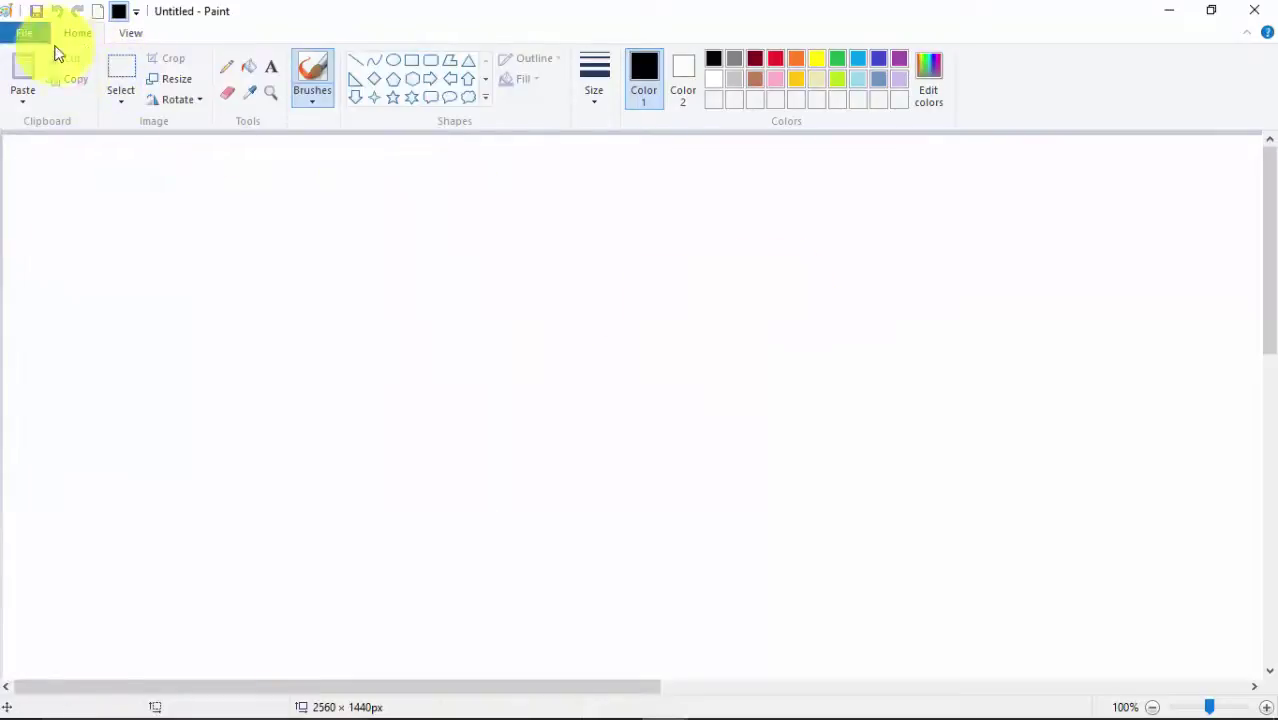
- Add the text "crtl+n (new file)" in a text box about 436 × 335 px near the upper left of the blank canvas
{"action": "left_click", "coordinate": [102, 218]}
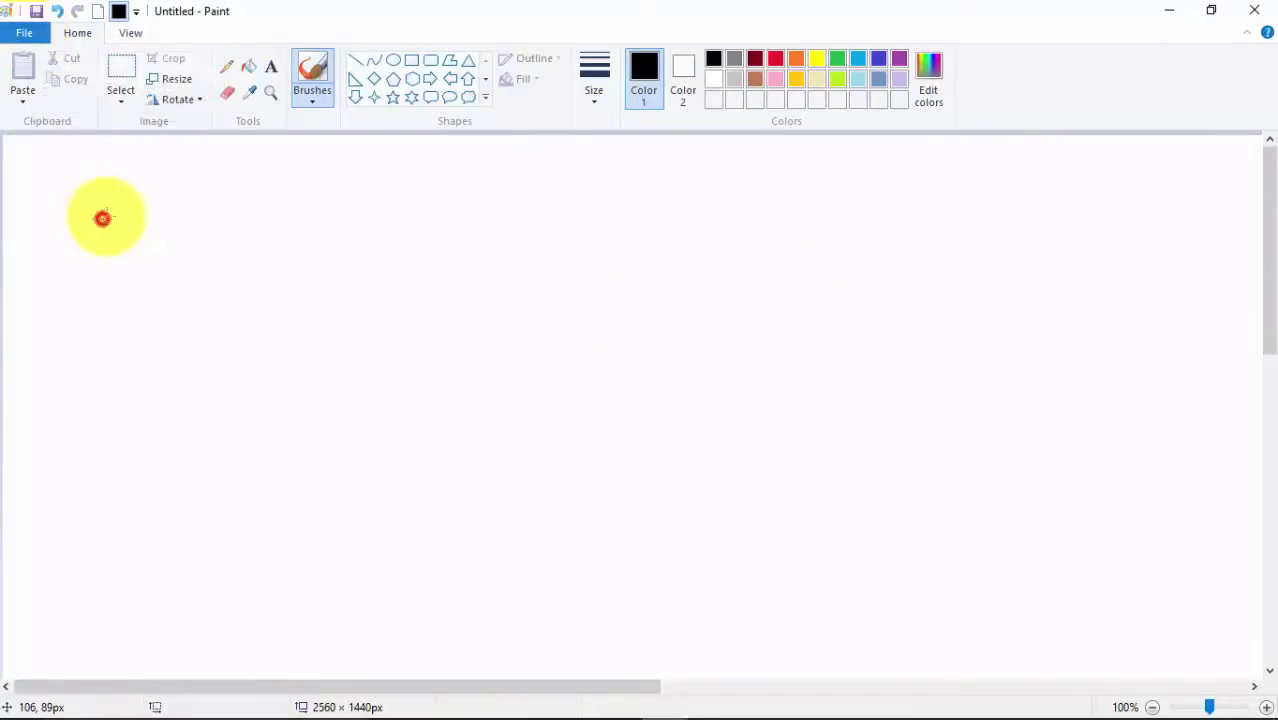
{"action": "left_click", "coordinate": [272, 65]}
{"action": "left_click_drag", "start_coordinate": [191, 183], "coordinate": [585, 480]}
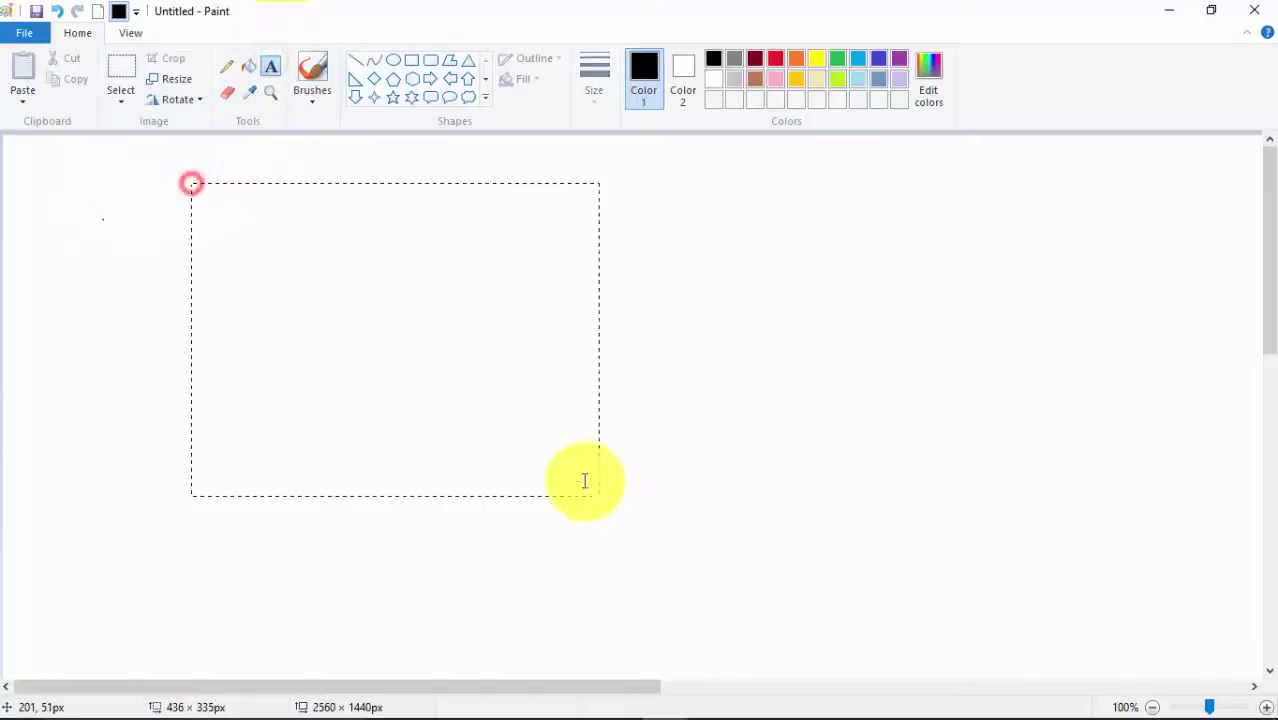
{"action": "type", "text": "crt"}
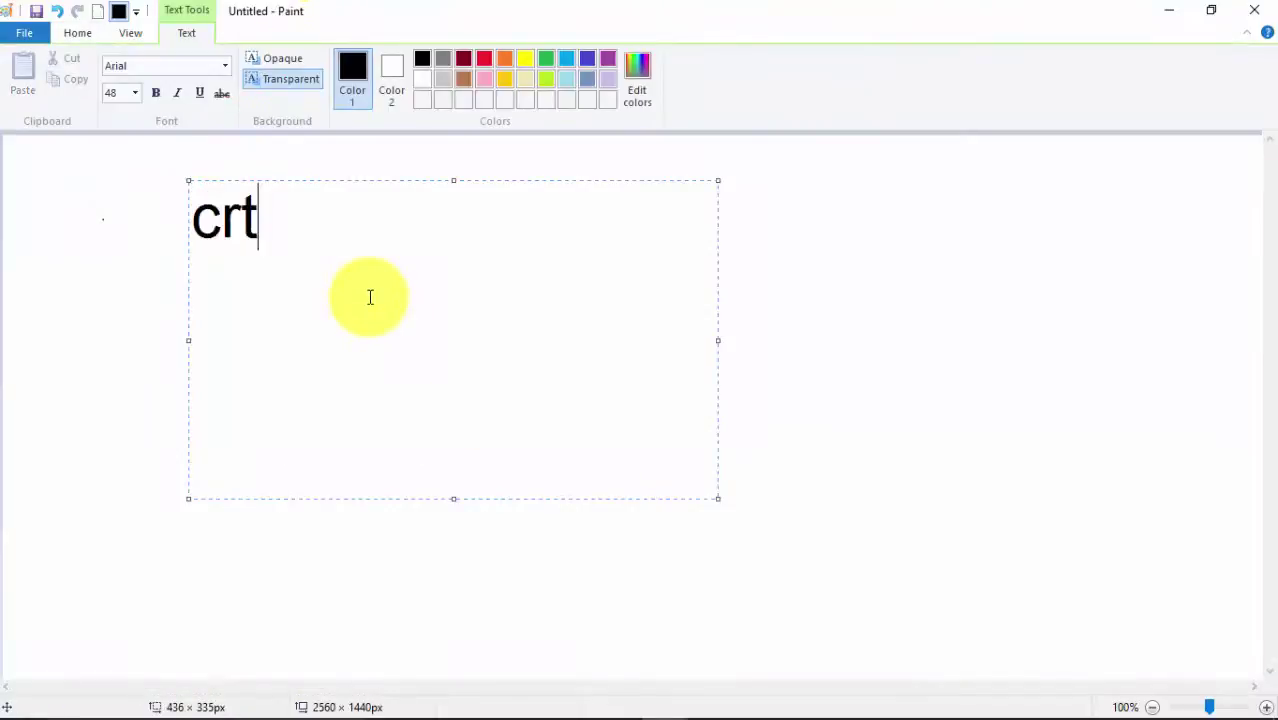
{"action": "type", "text": "l+n"}
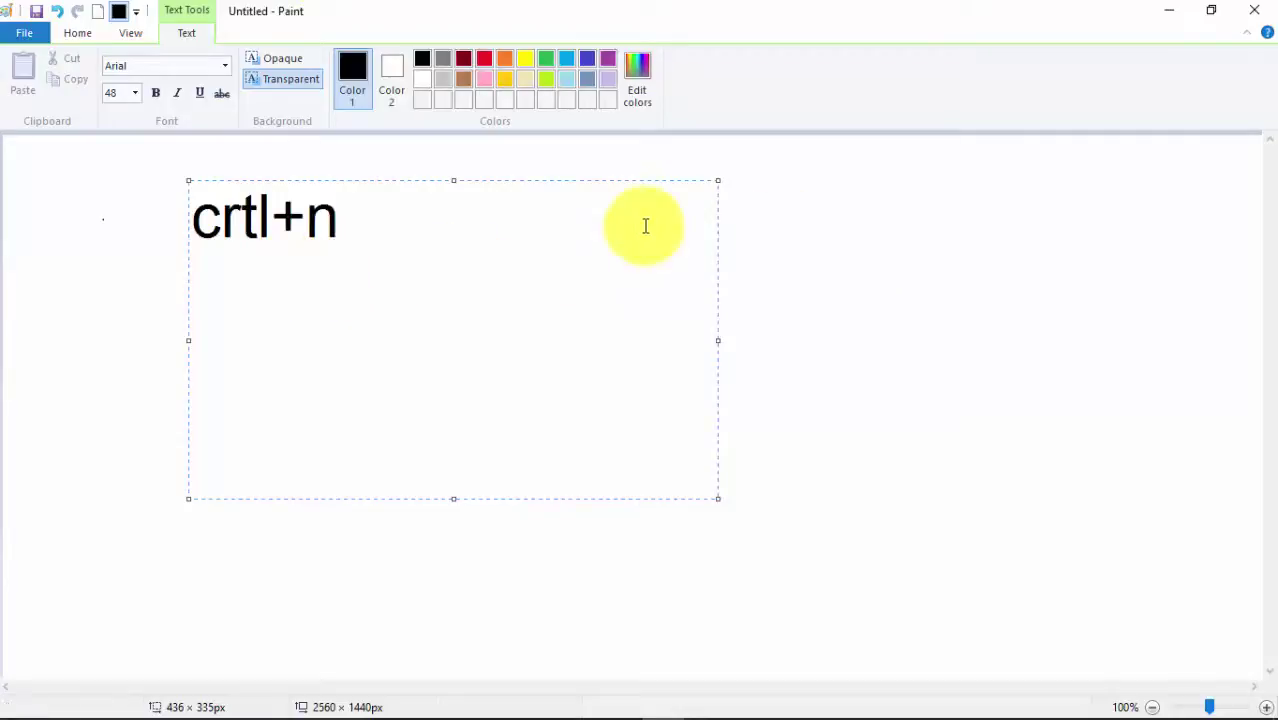
{"action": "type", "text": " (new file"}
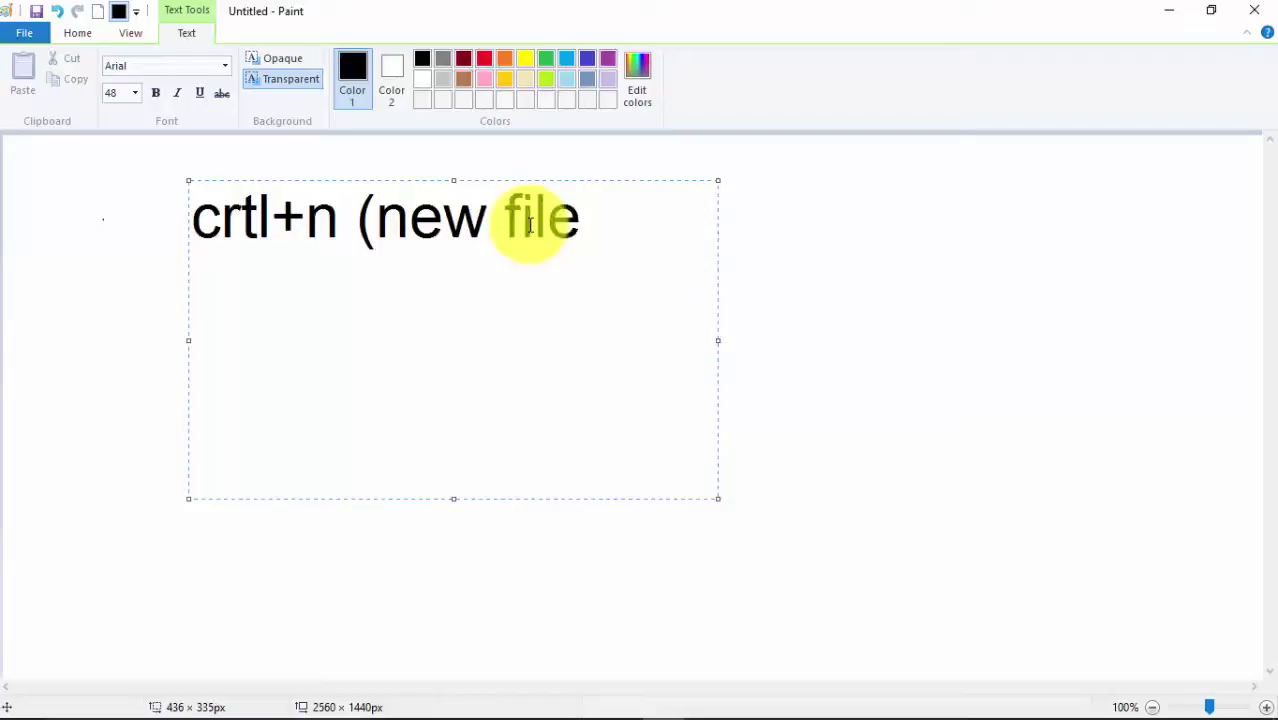
{"action": "type", "text": ")"}
{"action": "left_click", "coordinate": [847, 218]}
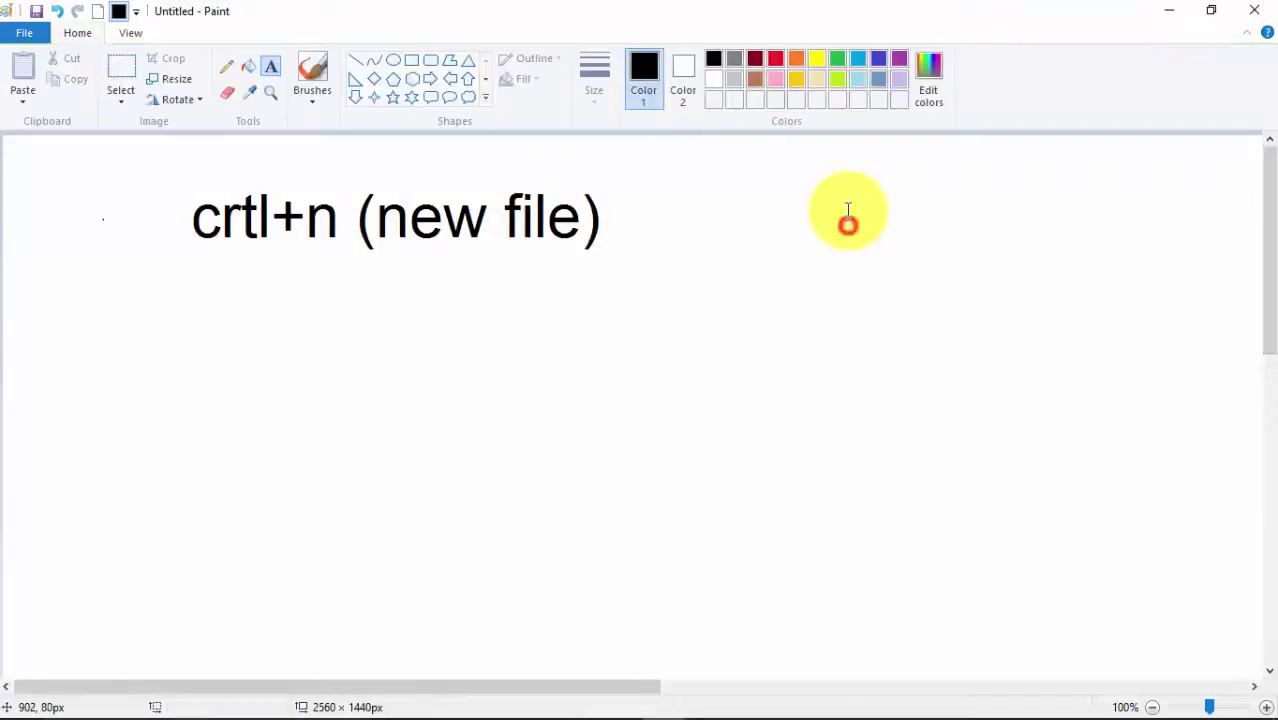
- Open the red house-landscape picture from the Pictures folder, discarding the changes to the untitled picture
{"action": "left_click", "coordinate": [40, 34]}
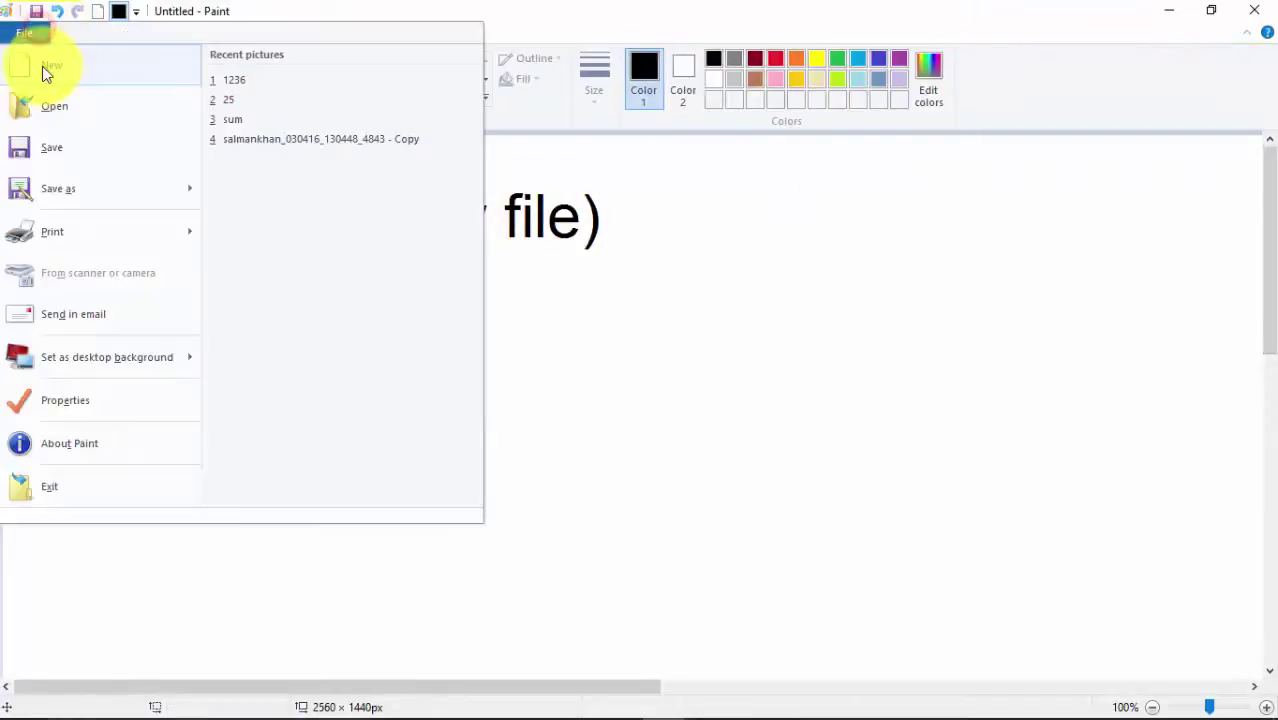
{"action": "left_click", "coordinate": [68, 104]}
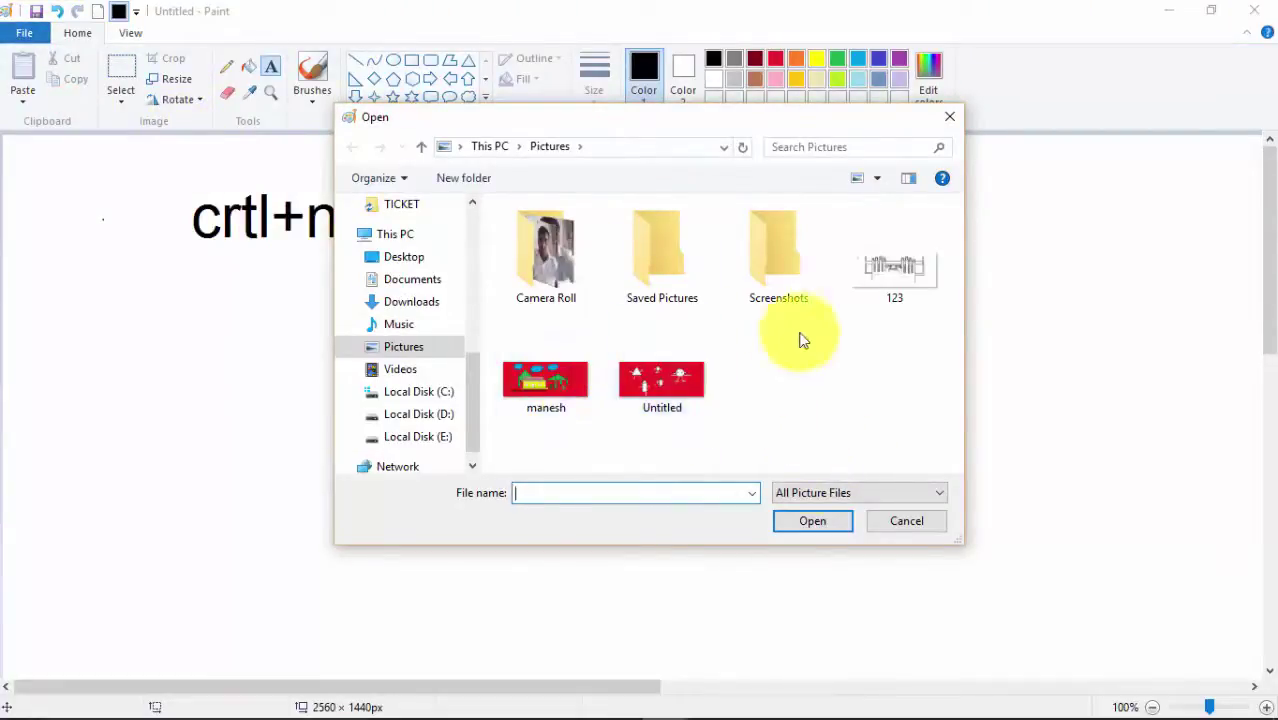
{"action": "left_click", "coordinate": [547, 386]}
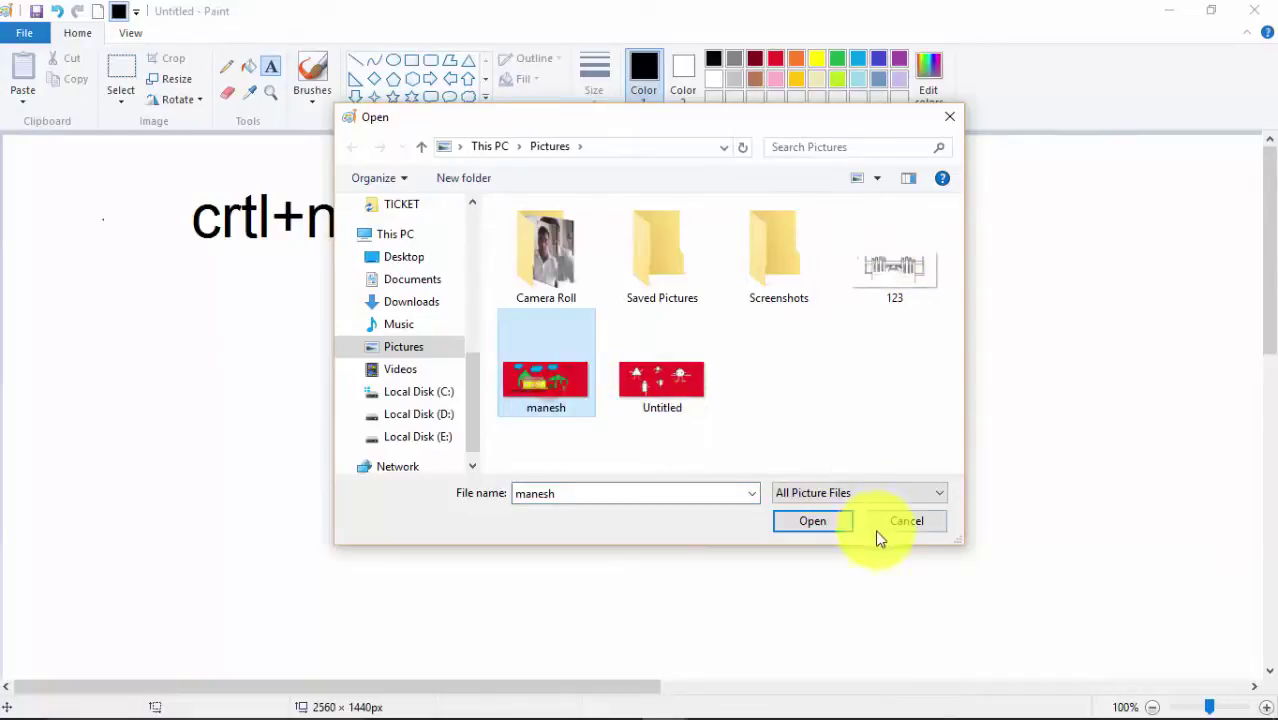
{"action": "left_click", "coordinate": [813, 521]}
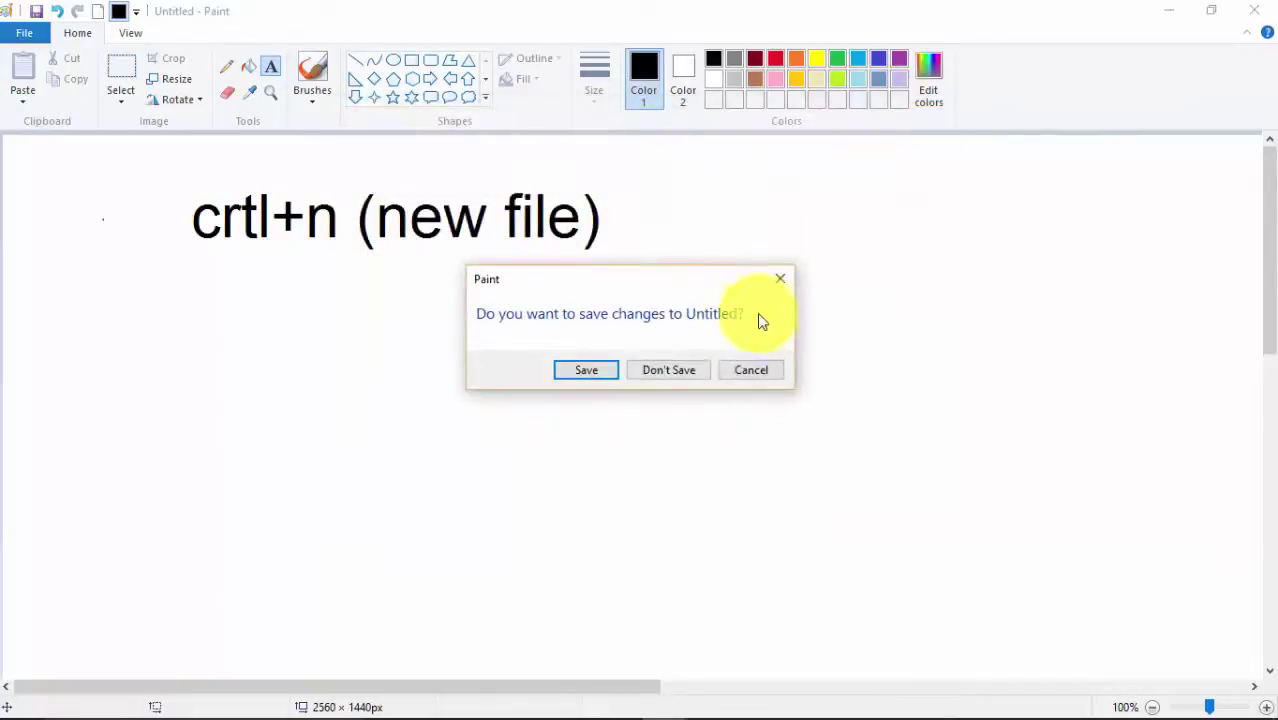
{"action": "left_click", "coordinate": [668, 370]}
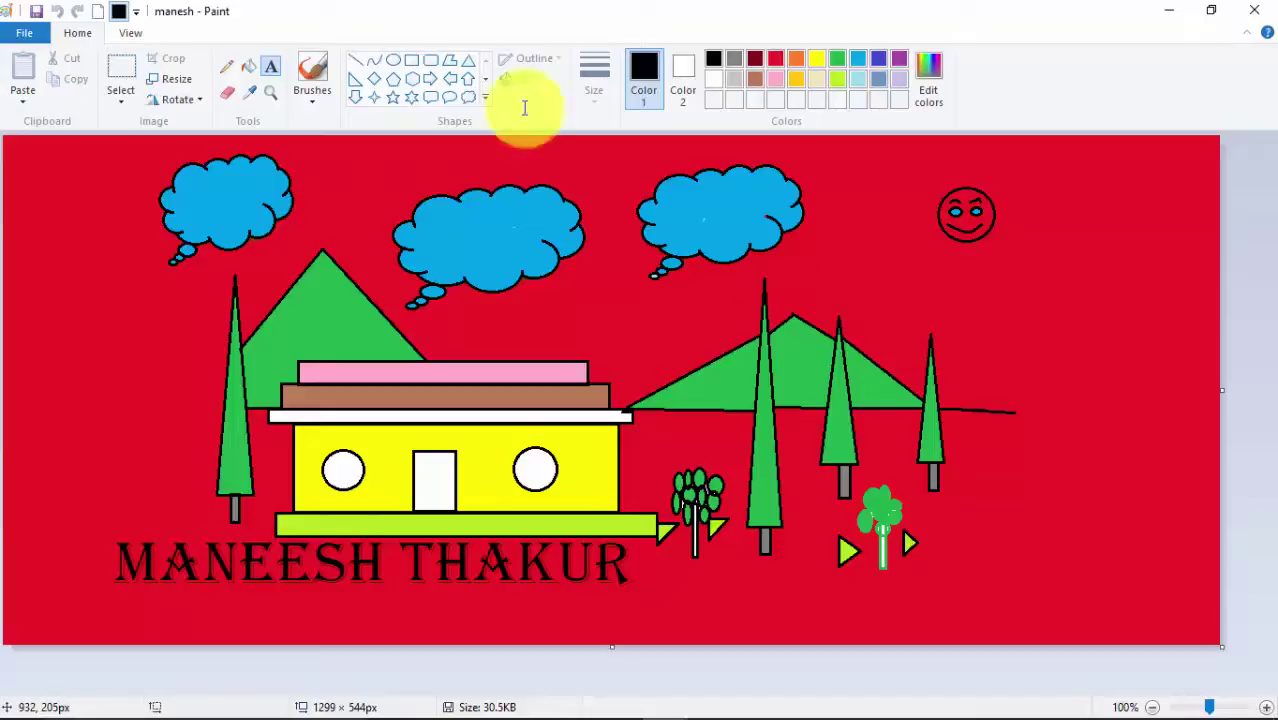
{"action": "left_click", "coordinate": [30, 33]}
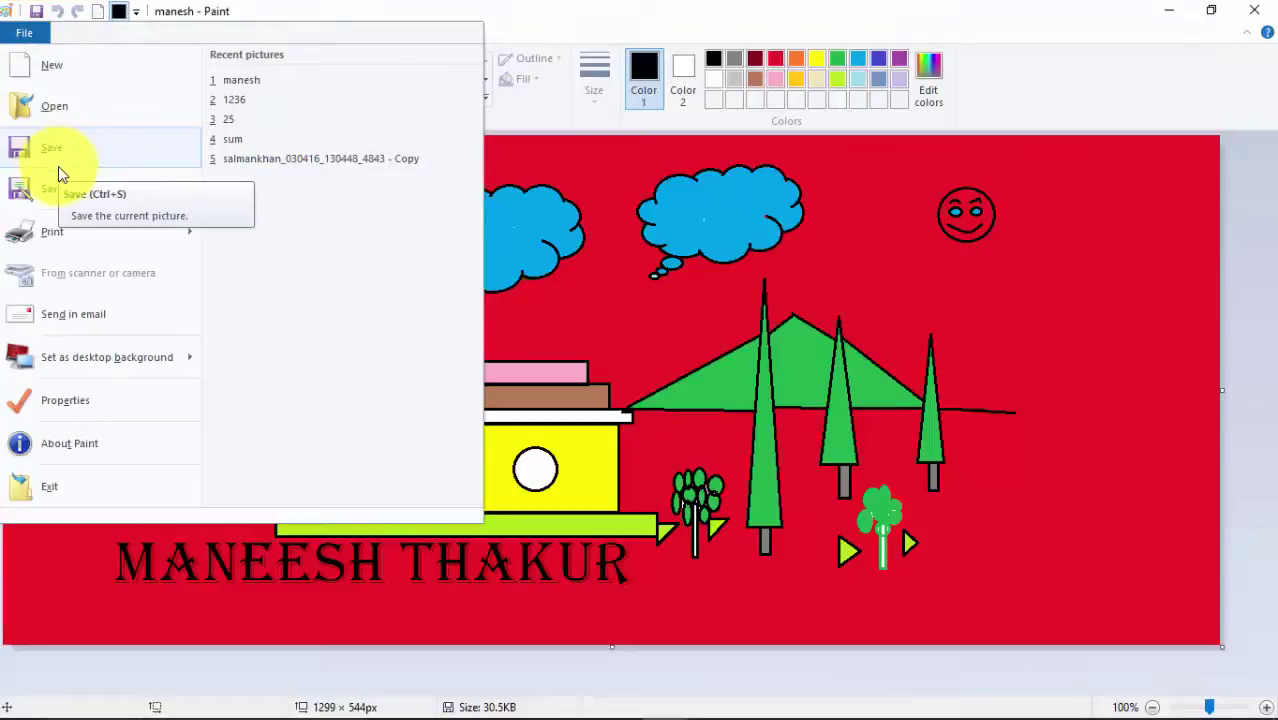
{"action": "mouse_move", "coordinate": [57, 186]}
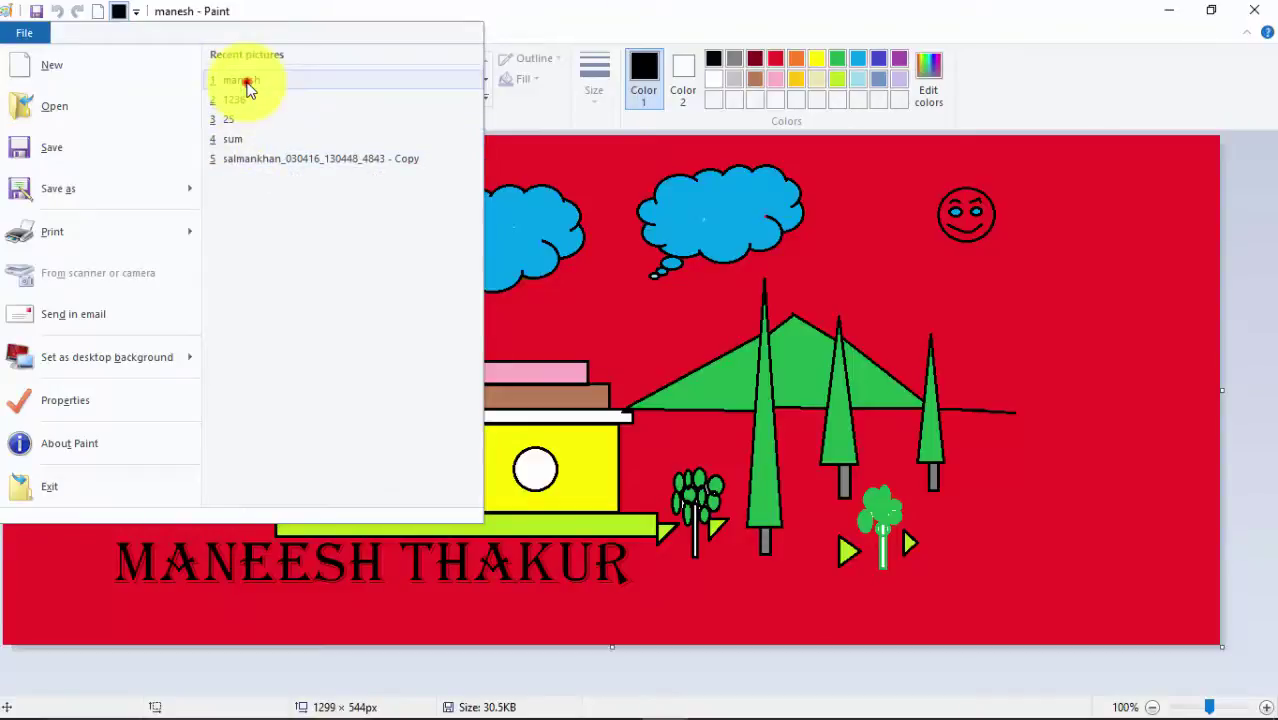
{"action": "left_click", "coordinate": [245, 84]}
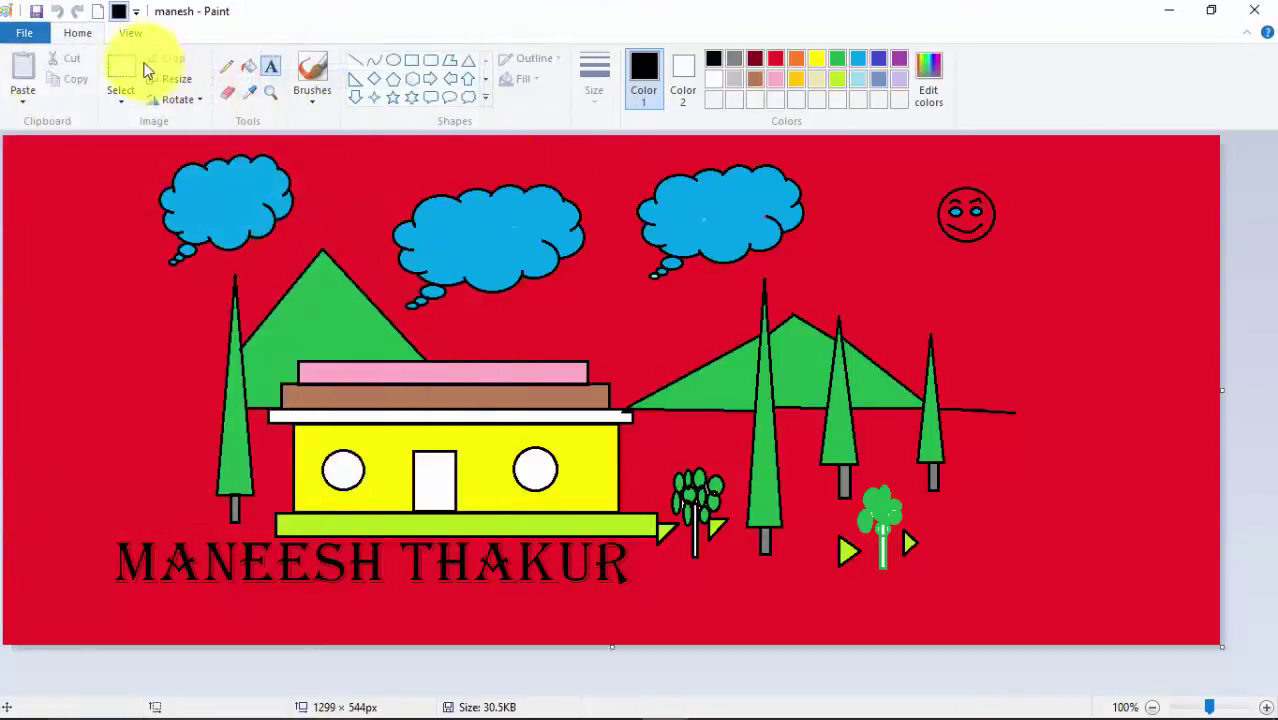
{"action": "left_click", "coordinate": [24, 33]}
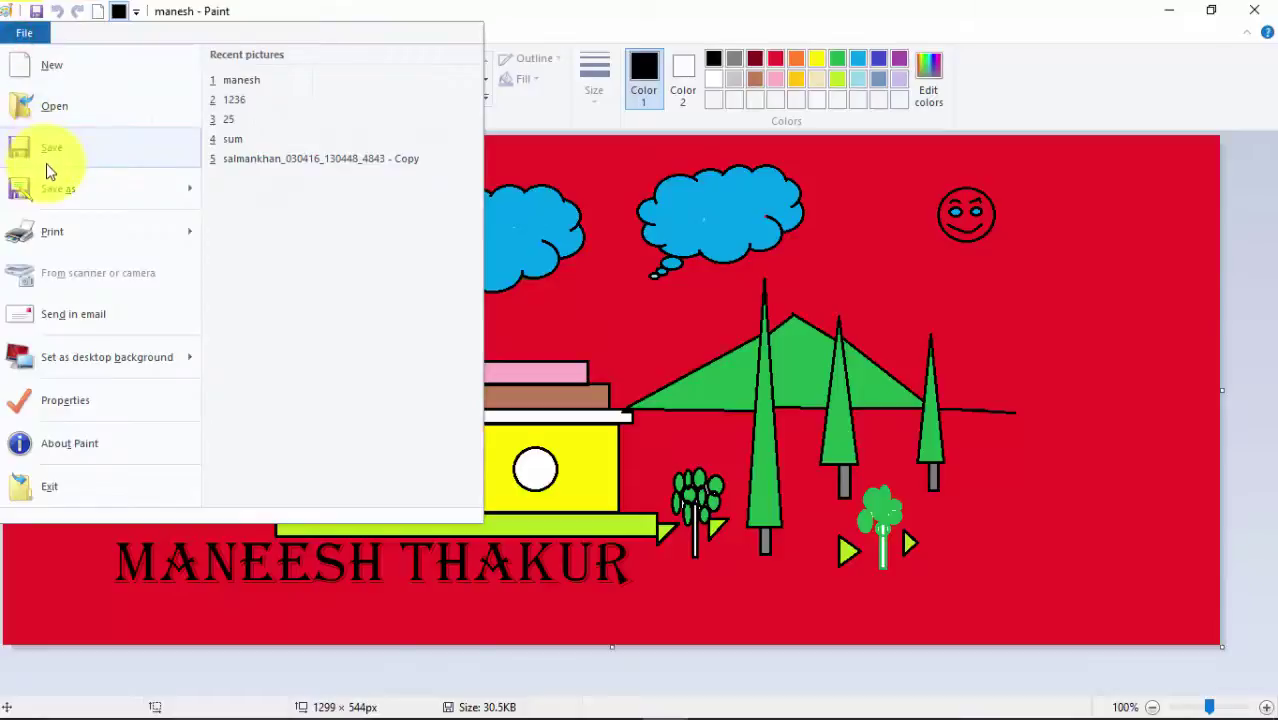
{"action": "left_click", "coordinate": [243, 84]}
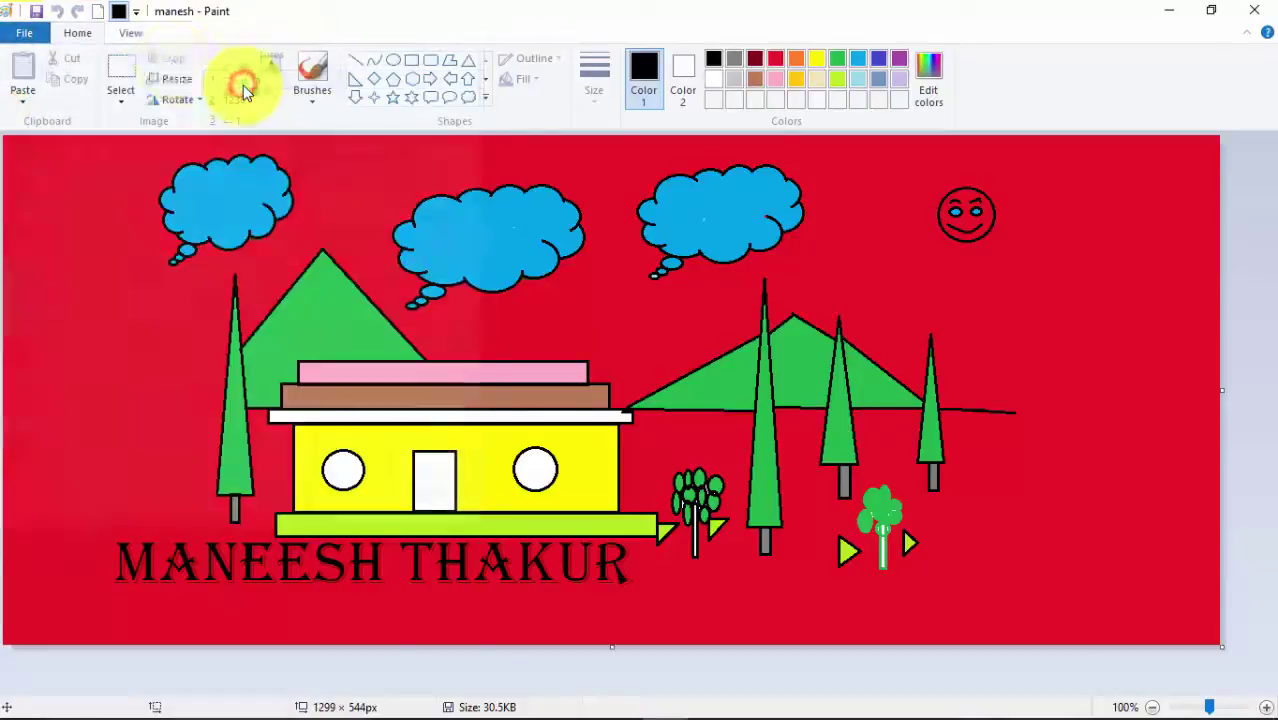
- Save a copy of the landscape picture in the Pictures folder as "ram" in JPEG format
{"action": "left_click", "coordinate": [24, 33]}
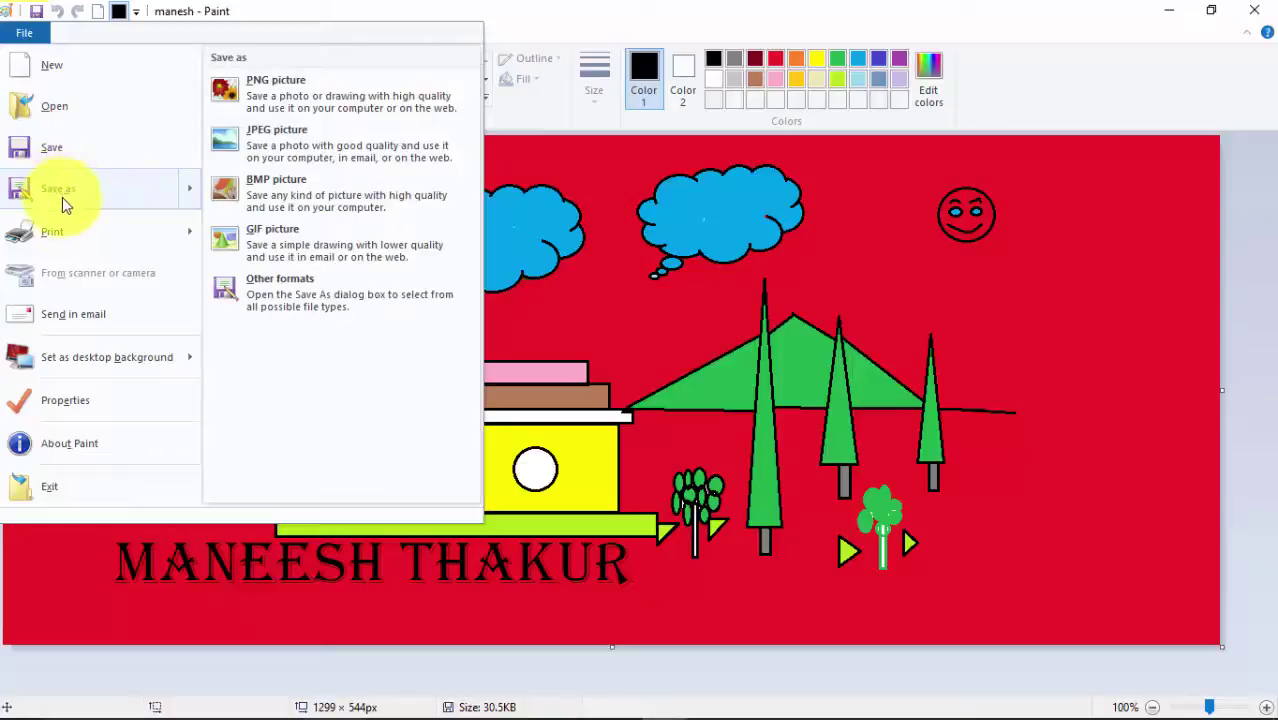
{"action": "mouse_move", "coordinate": [58, 230]}
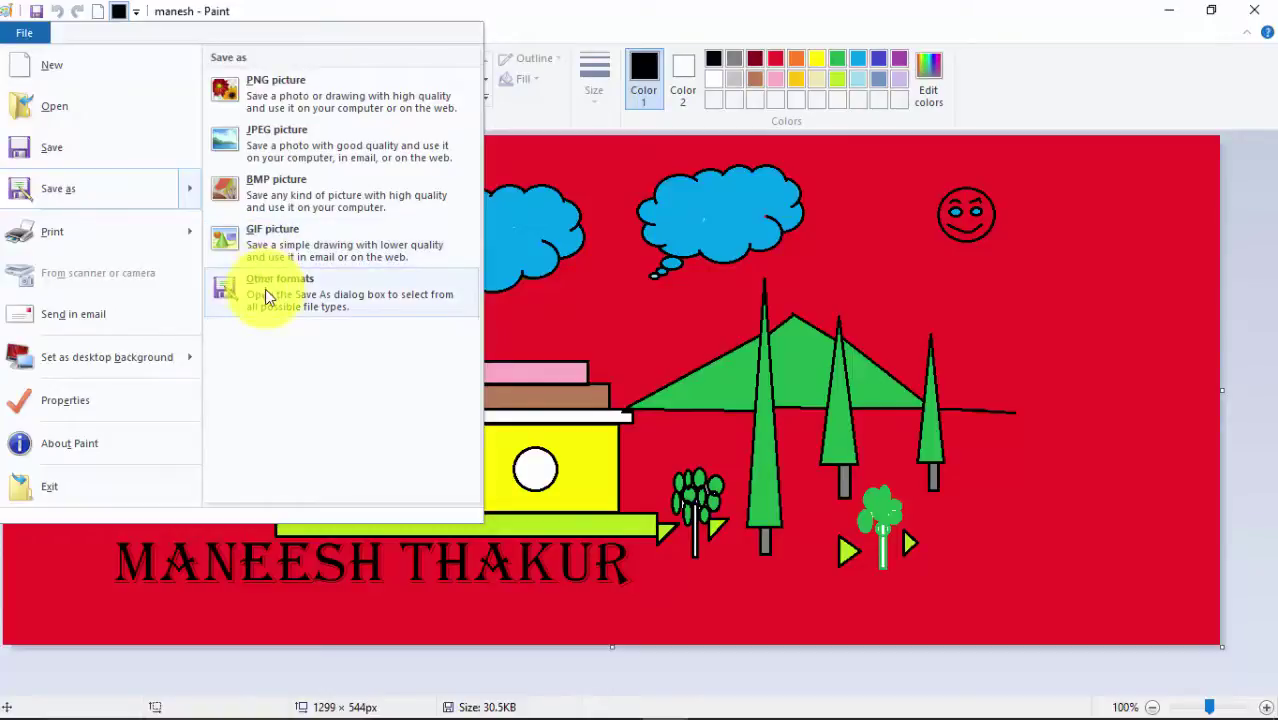
{"action": "left_click", "coordinate": [265, 290]}
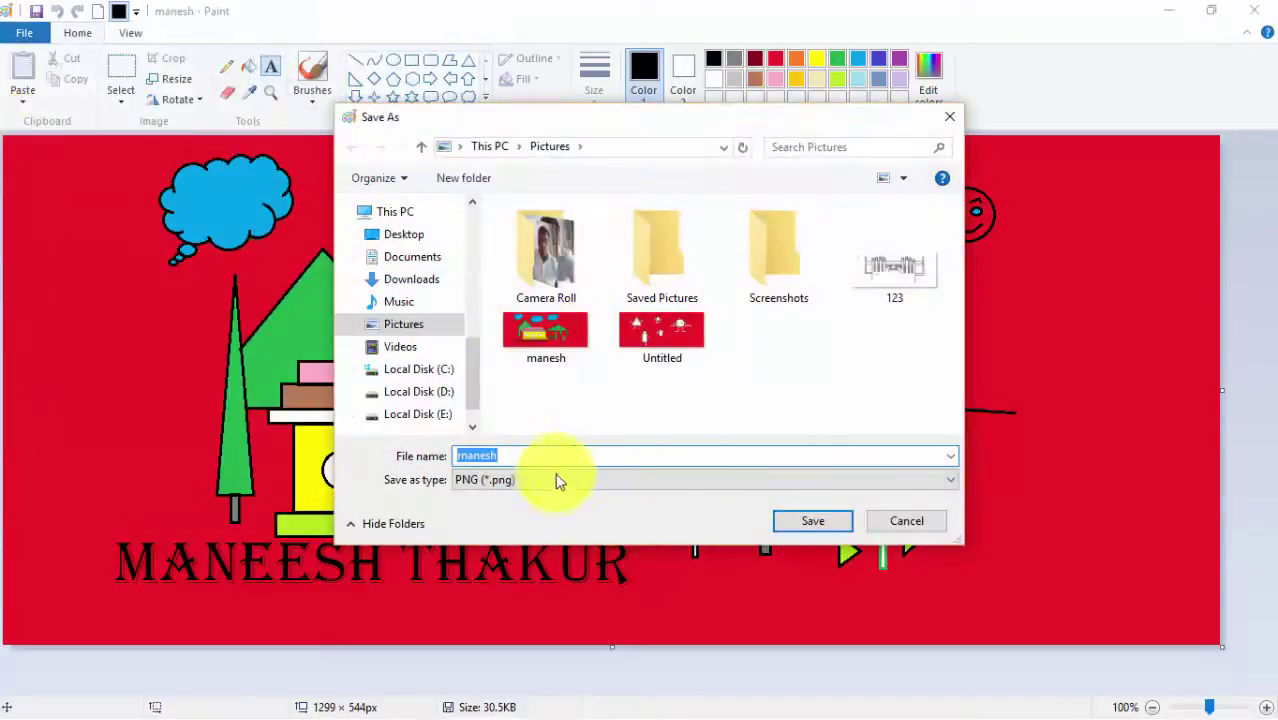
{"action": "left_click", "coordinate": [551, 479]}
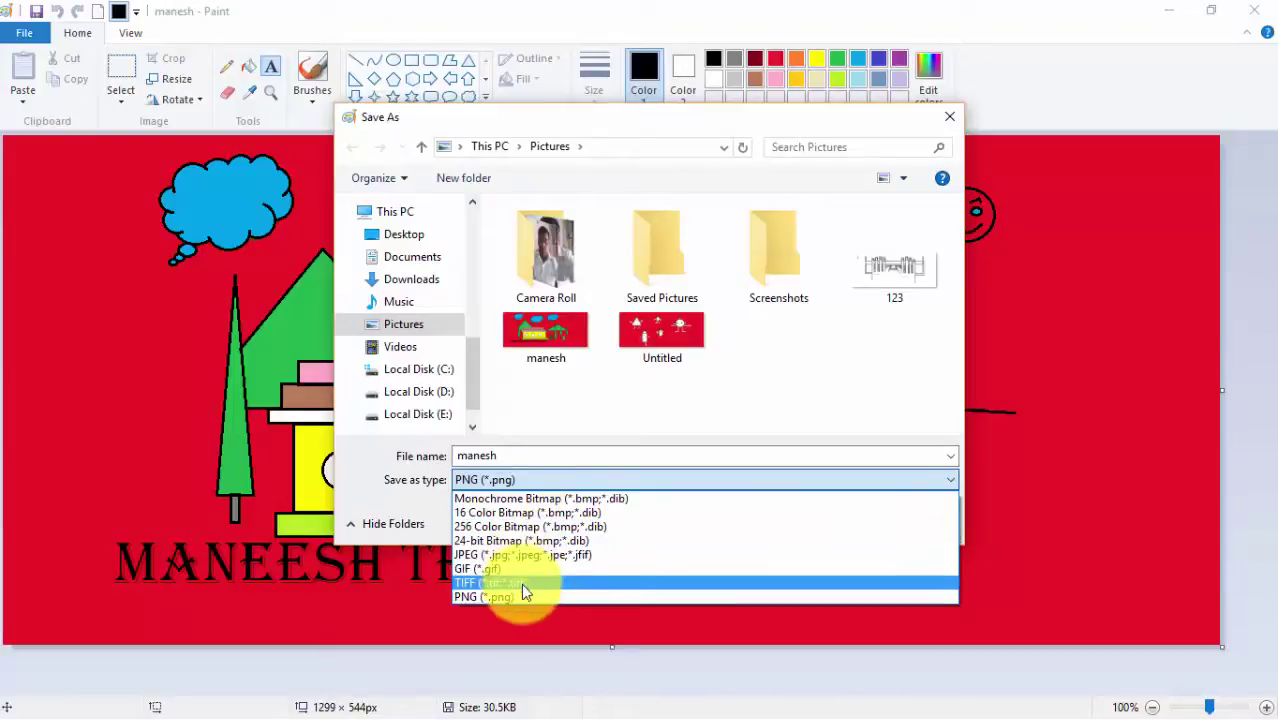
{"action": "left_click", "coordinate": [593, 434]}
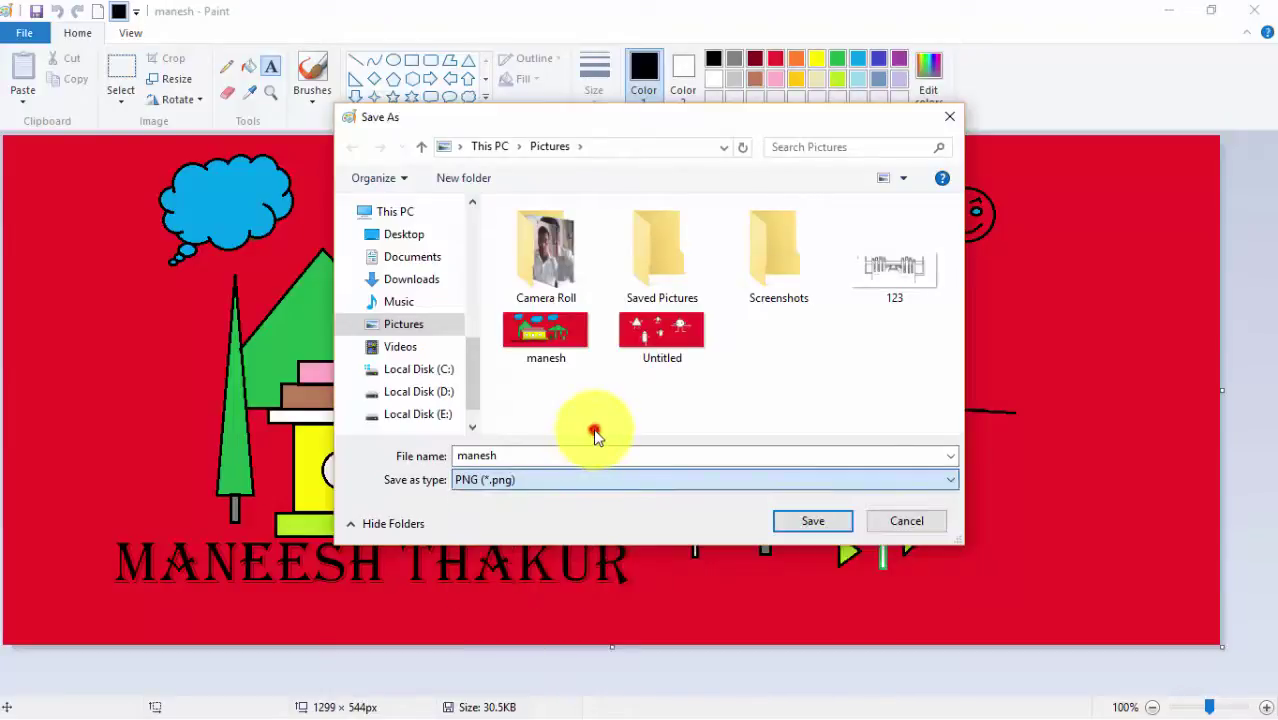
{"action": "double_click", "coordinate": [528, 455]}
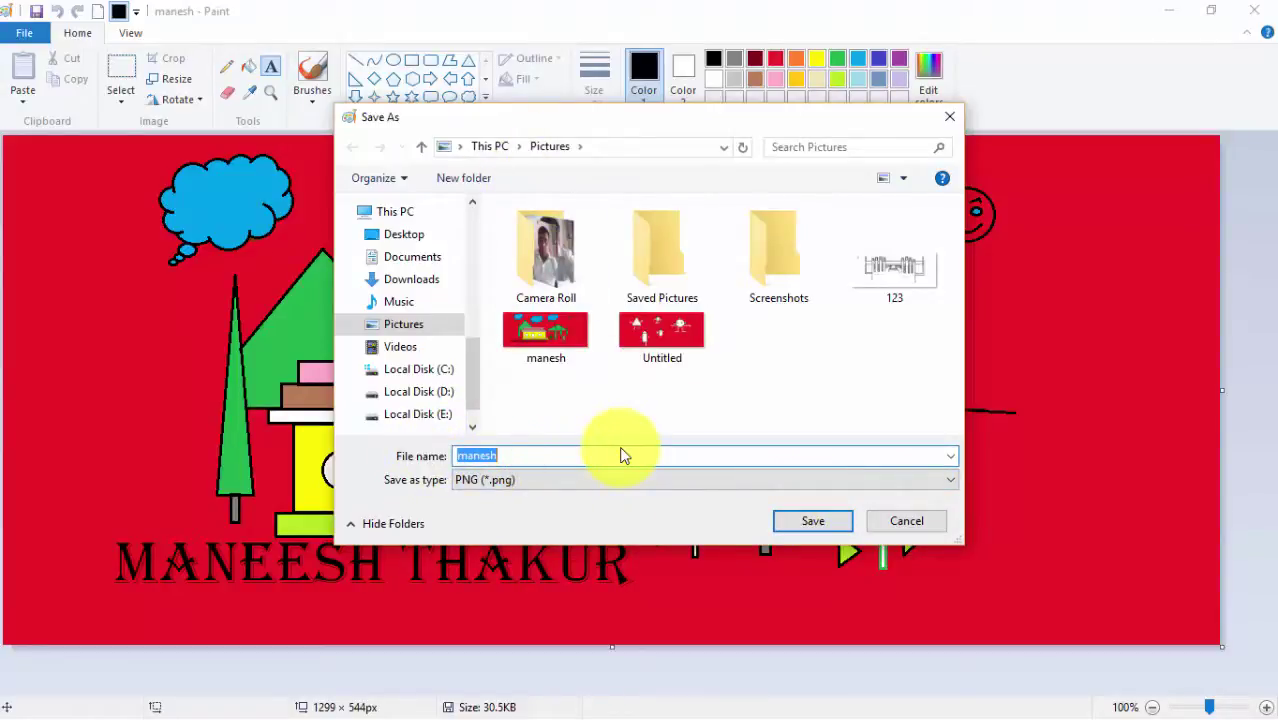
{"action": "type", "text": "ram"}
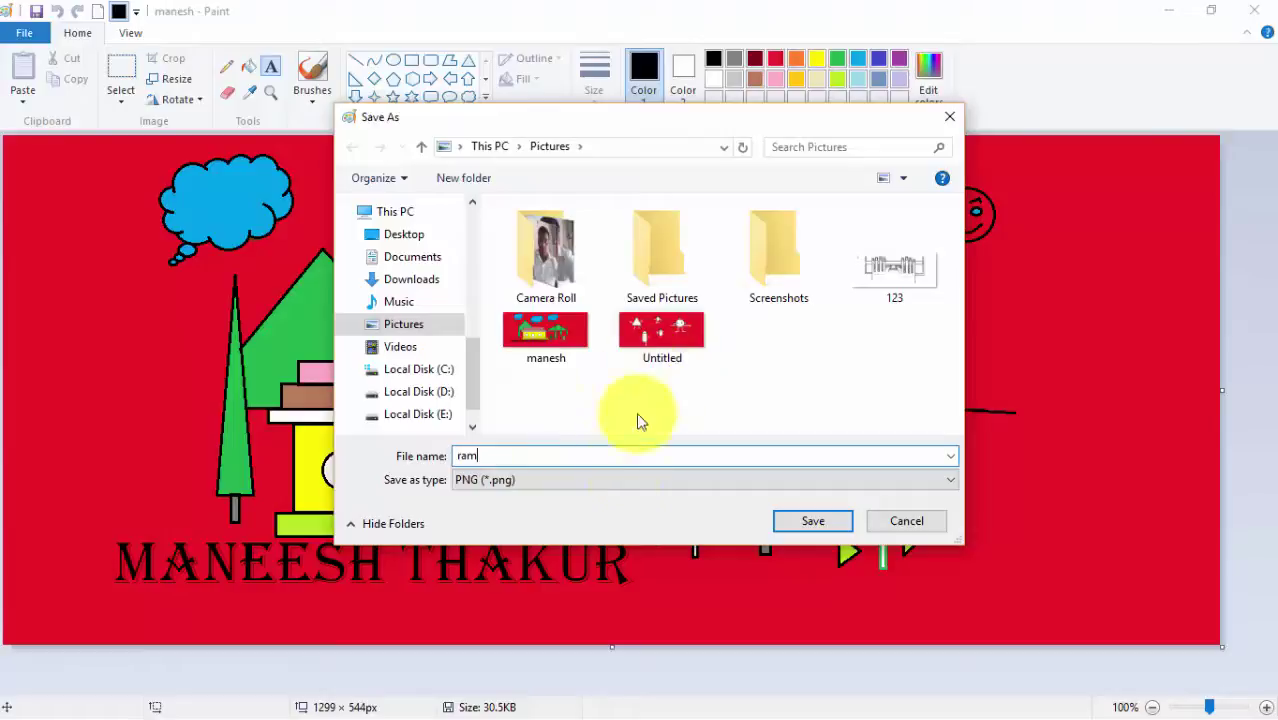
{"action": "left_click", "coordinate": [573, 486]}
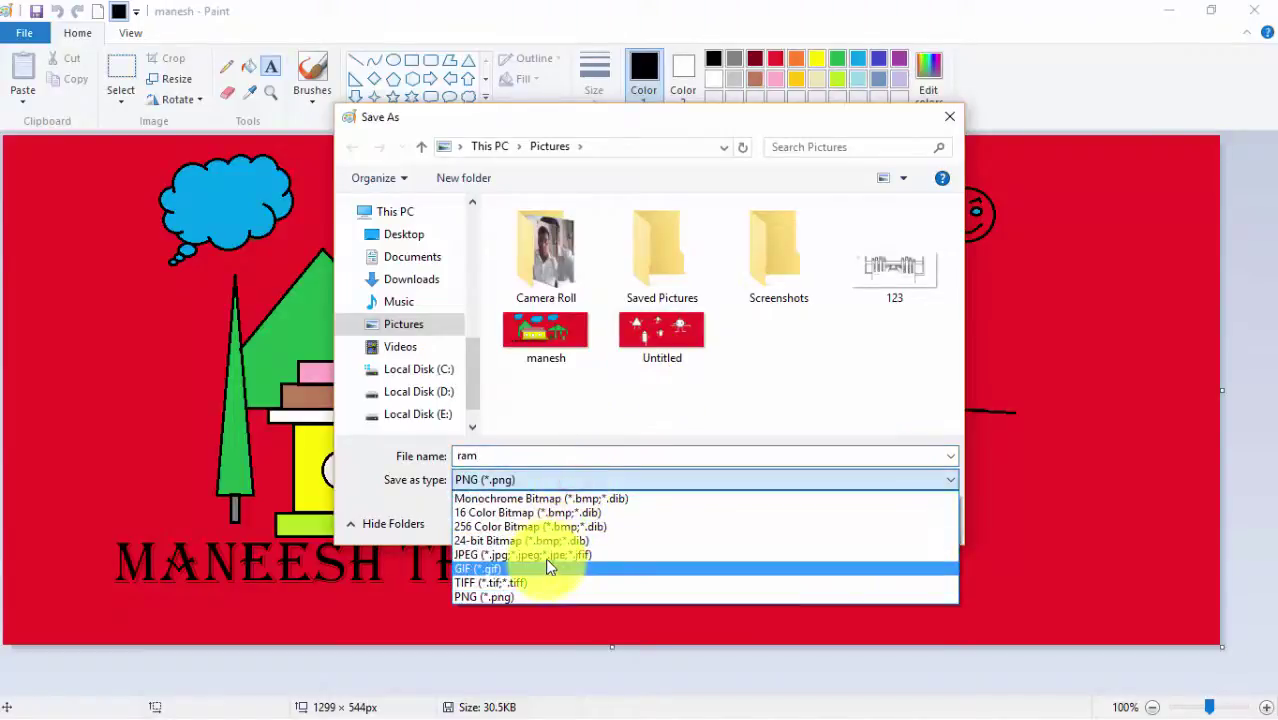
{"action": "left_click", "coordinate": [543, 551]}
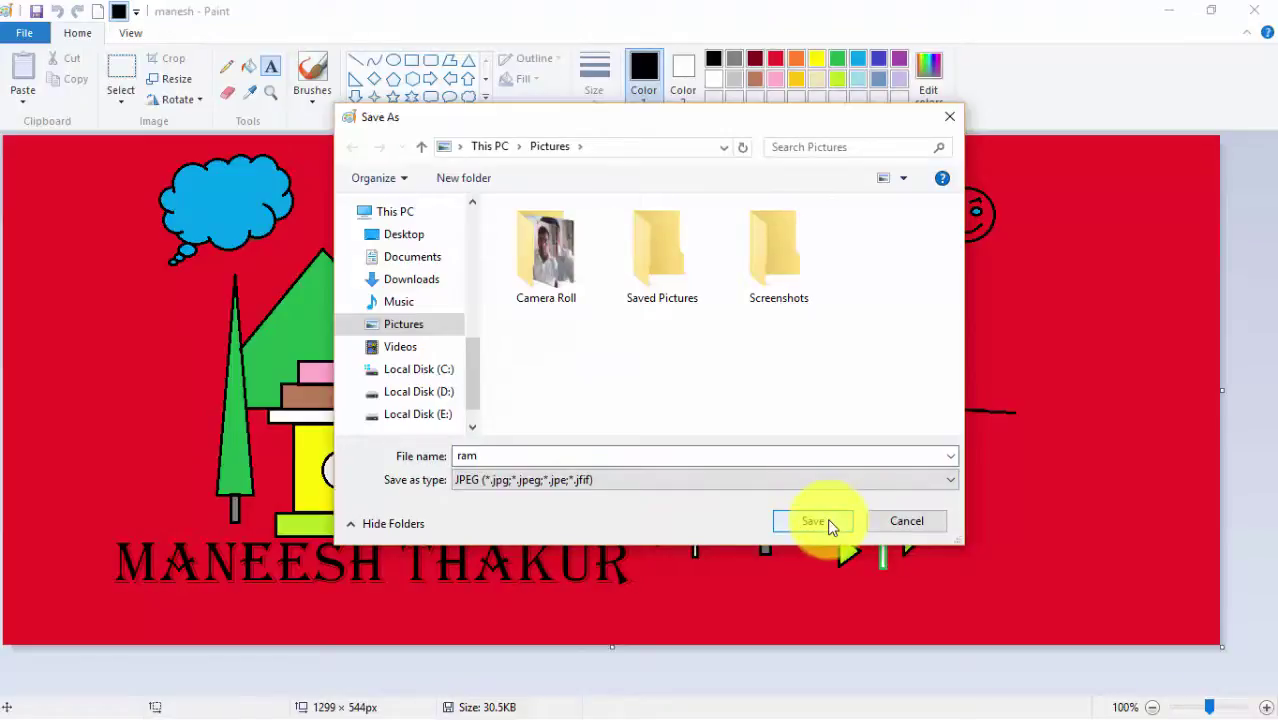
{"action": "left_click", "coordinate": [829, 522]}
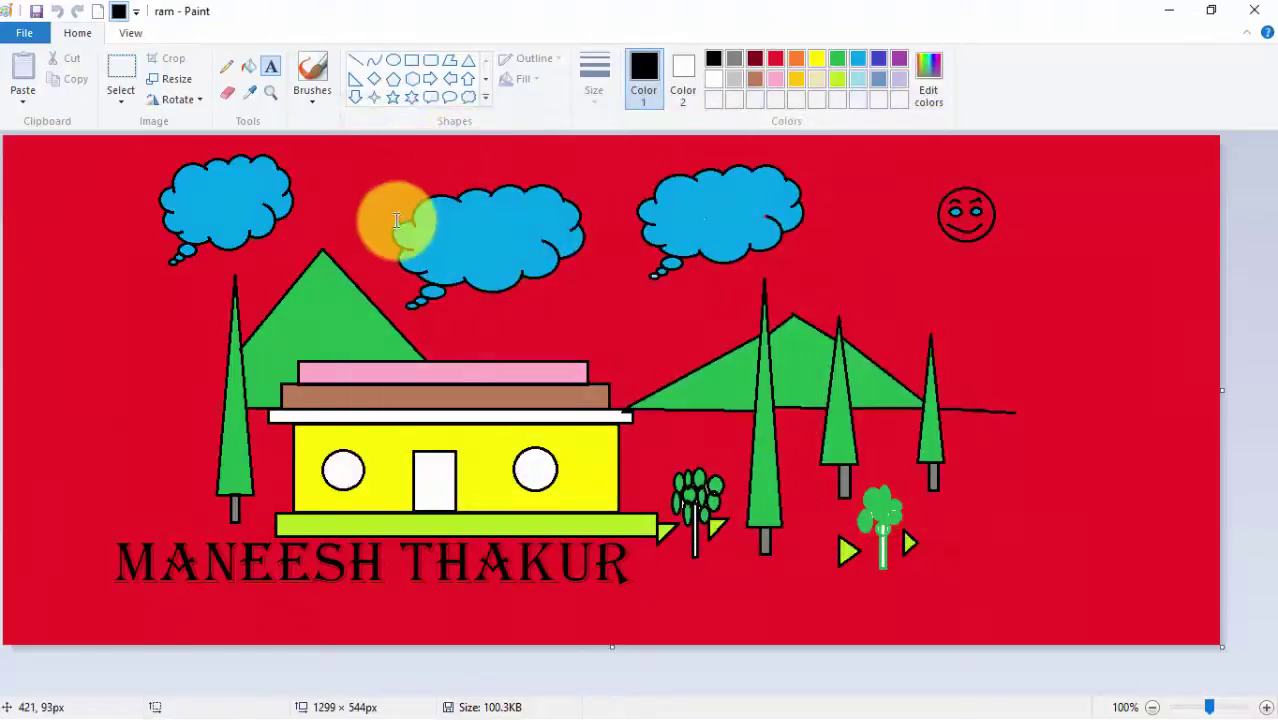
- Switch to File Explorer and check the Pictures folder for both the ram copy and the original landscape picture
{"action": "double_click", "coordinate": [508, 8]}
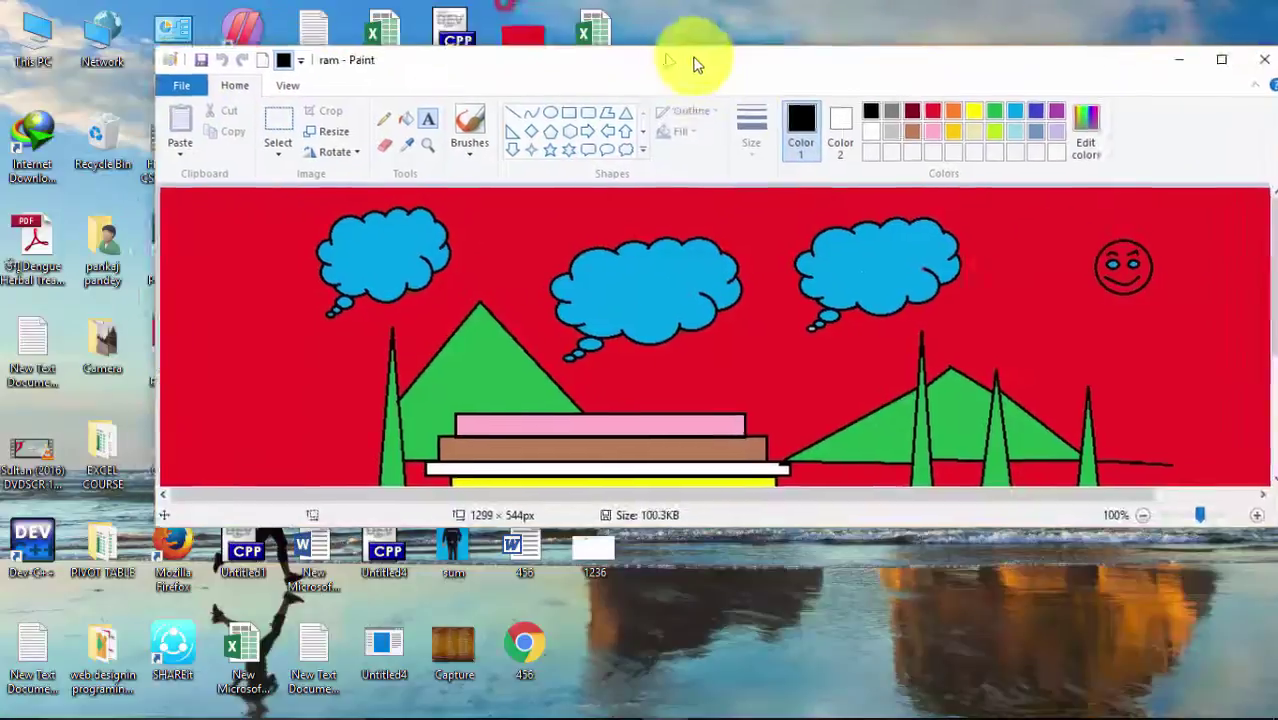
{"action": "double_click", "coordinate": [36, 36]}
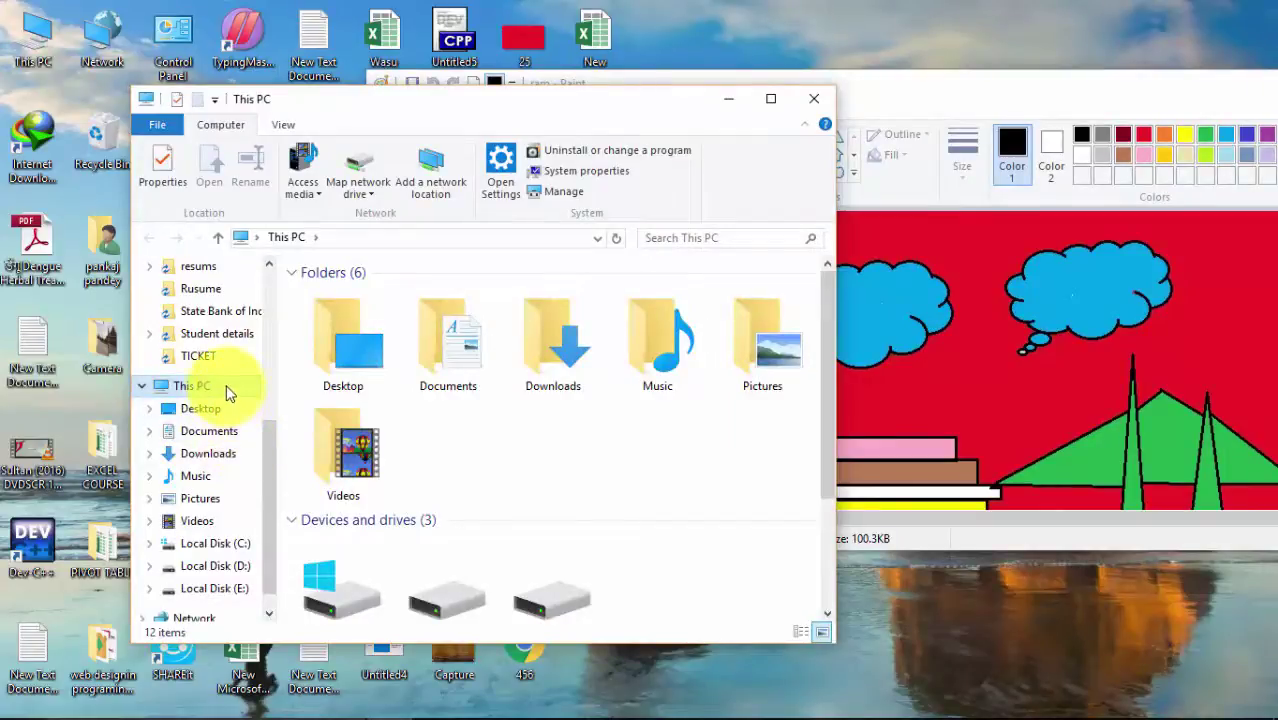
{"action": "left_click", "coordinate": [190, 497]}
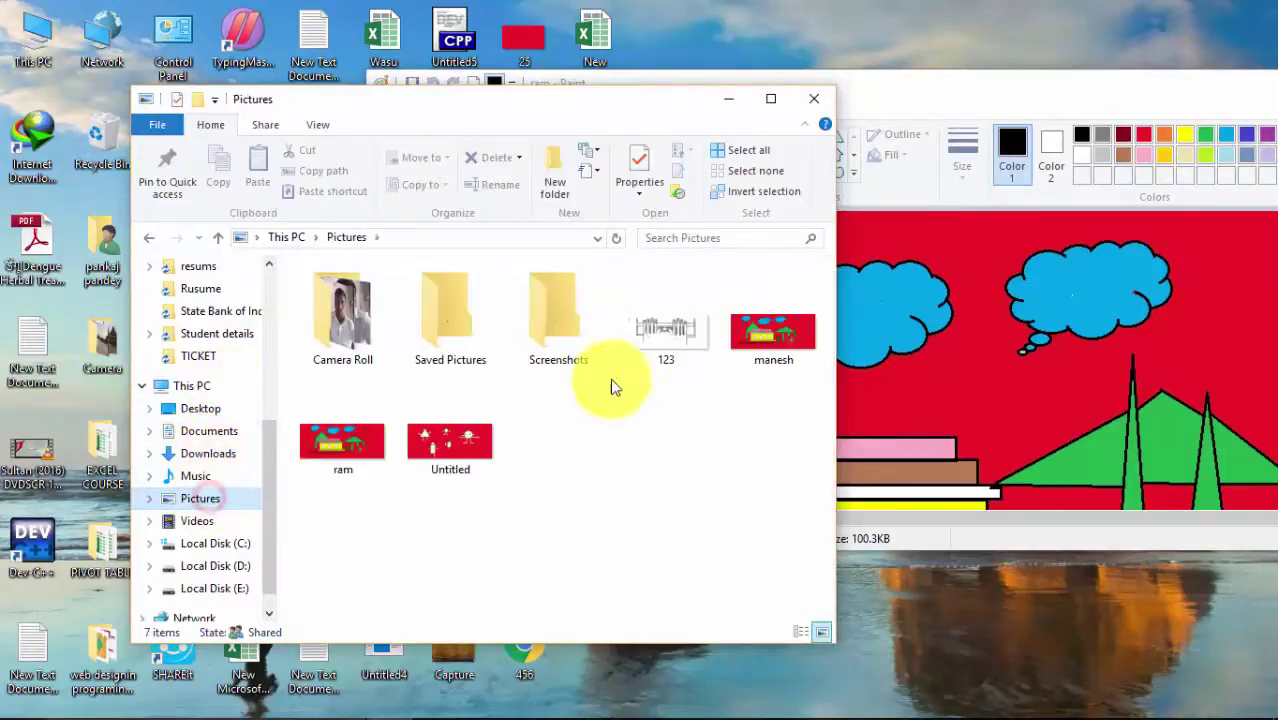
{"action": "left_click", "coordinate": [331, 449]}
{"action": "left_click", "coordinate": [755, 345]}
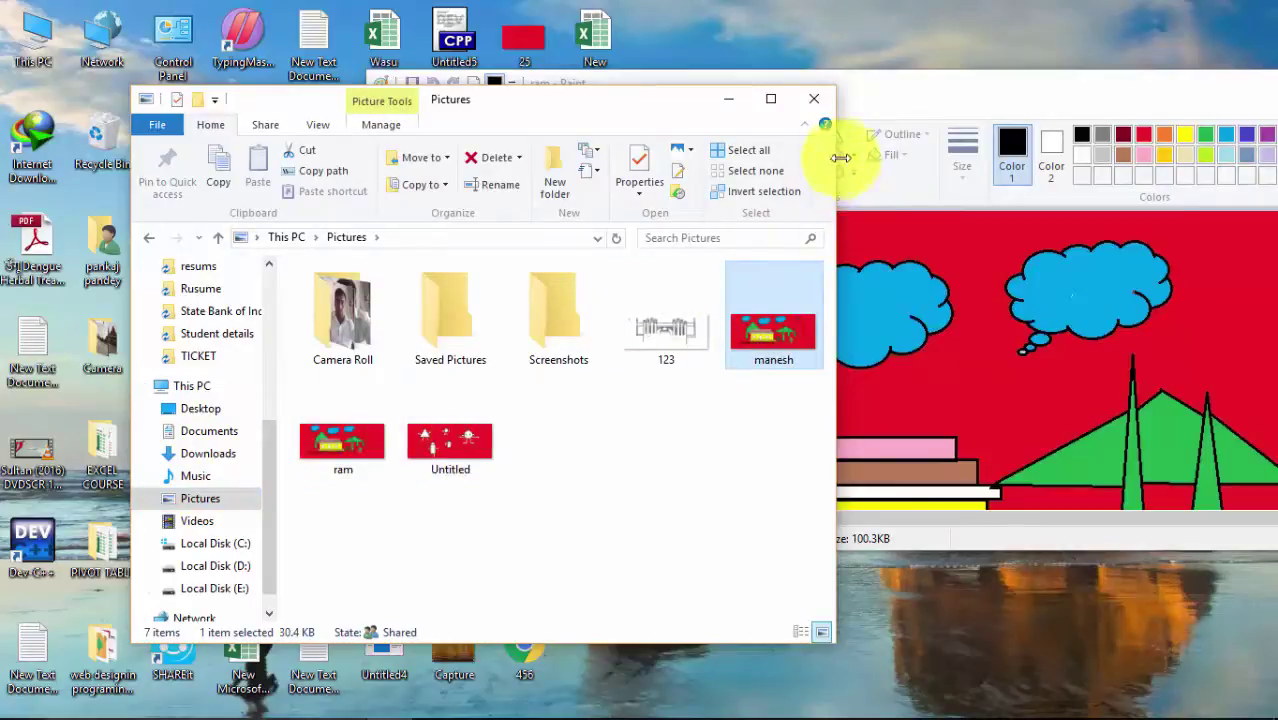
- Return to a maximized Paint window and set up printing of the picture on the HP Deskjet 2520 series printer
{"action": "left_click", "coordinate": [820, 102]}
{"action": "double_click", "coordinate": [860, 84]}
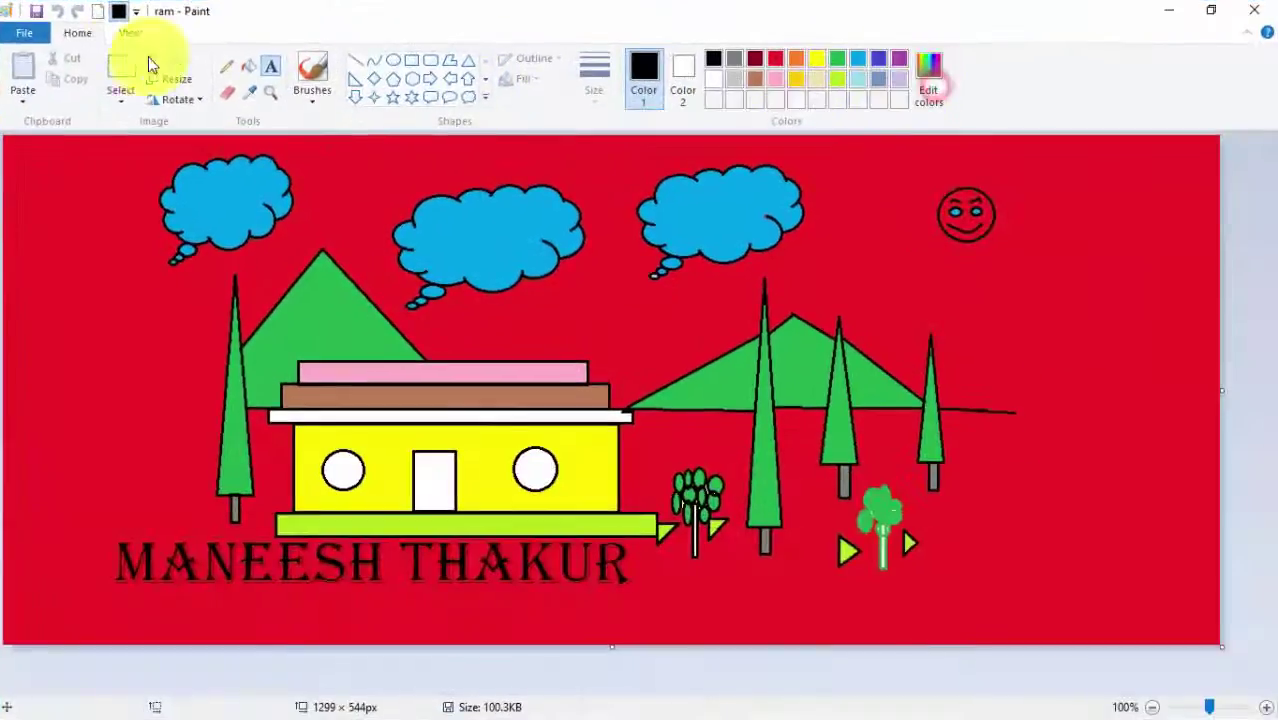
{"action": "left_click", "coordinate": [20, 35]}
{"action": "mouse_move", "coordinate": [71, 190]}
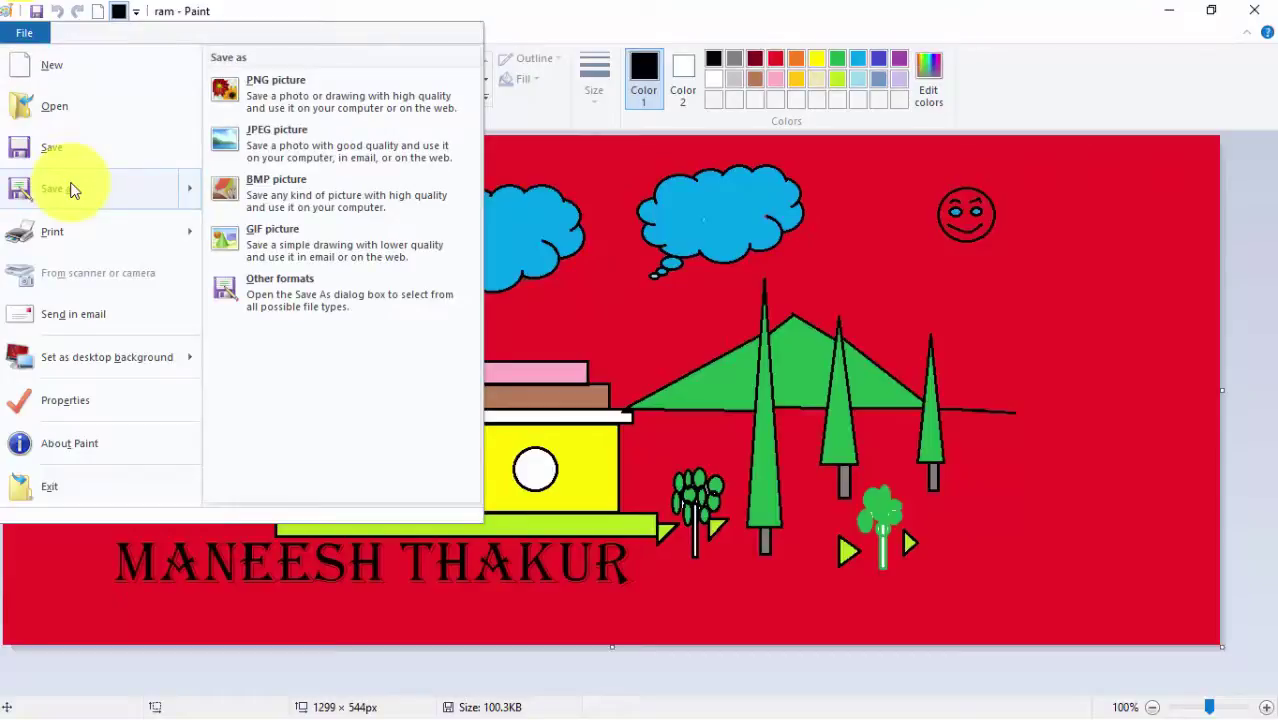
{"action": "mouse_move", "coordinate": [87, 230]}
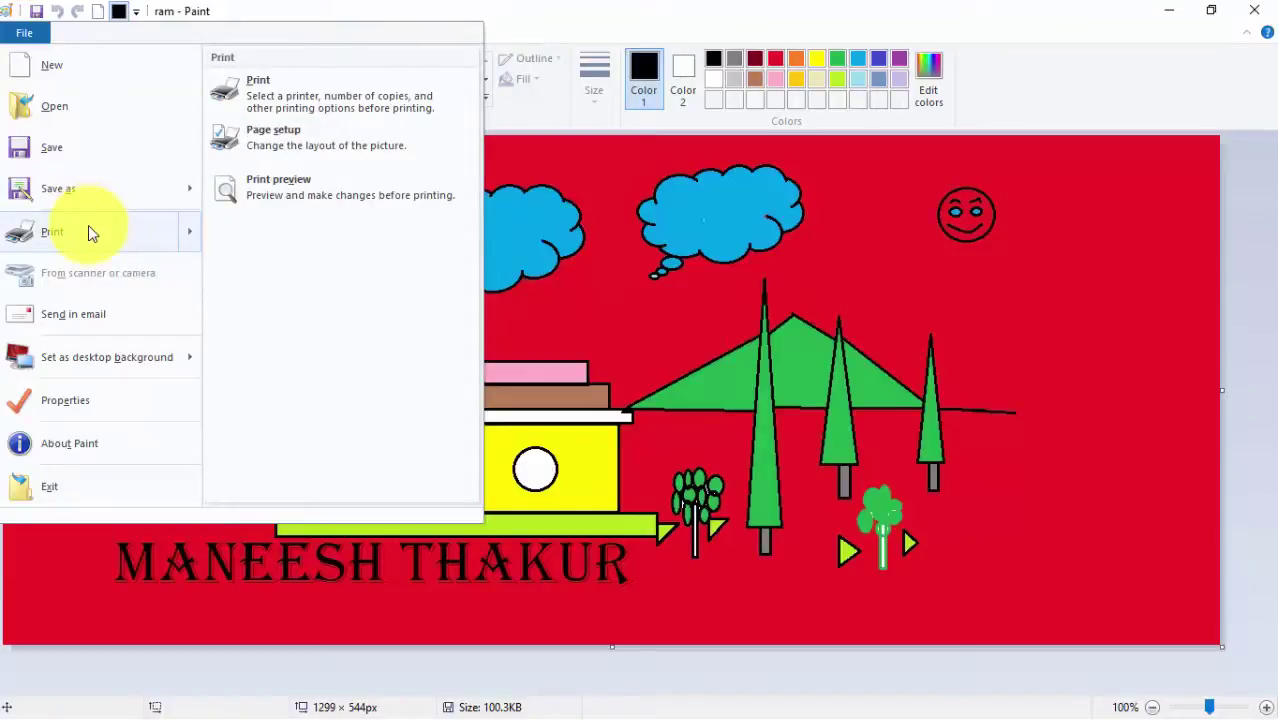
{"action": "left_click", "coordinate": [88, 228]}
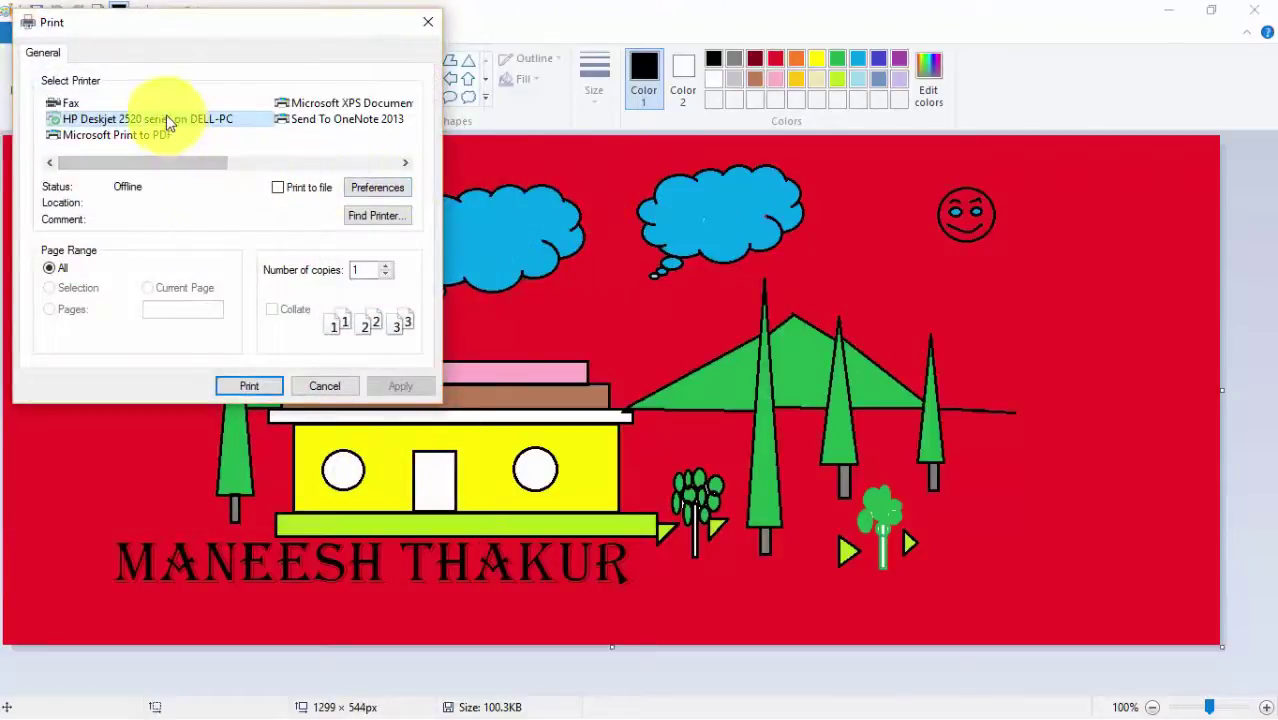
{"action": "left_click", "coordinate": [164, 121]}
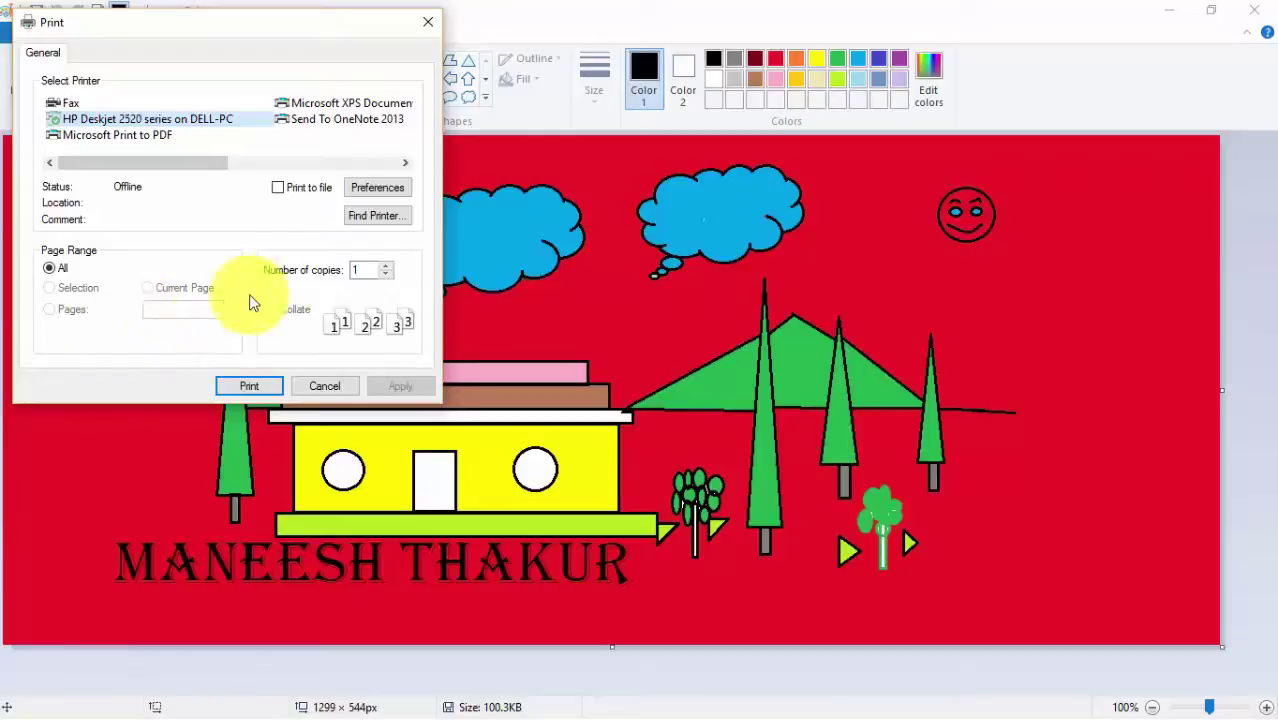
- Set the number of copies to 4 and try to print the picture
{"action": "left_click", "coordinate": [388, 268]}
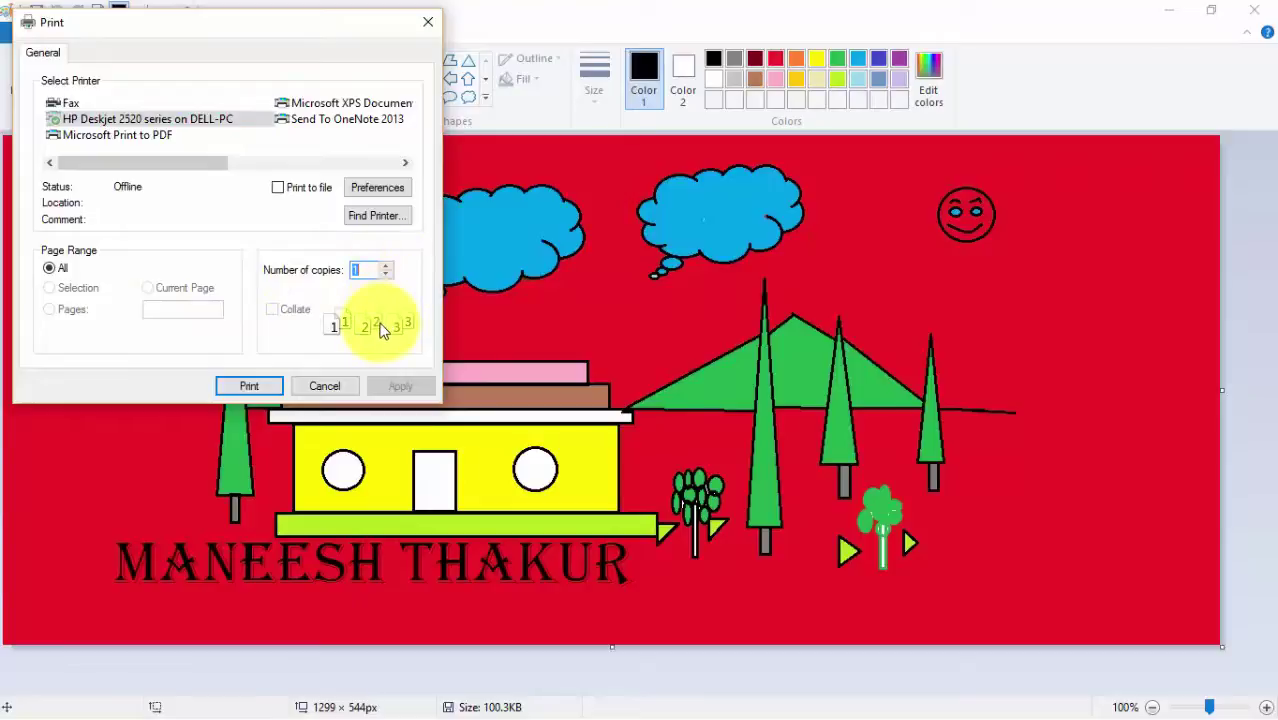
{"action": "left_click", "coordinate": [386, 268]}
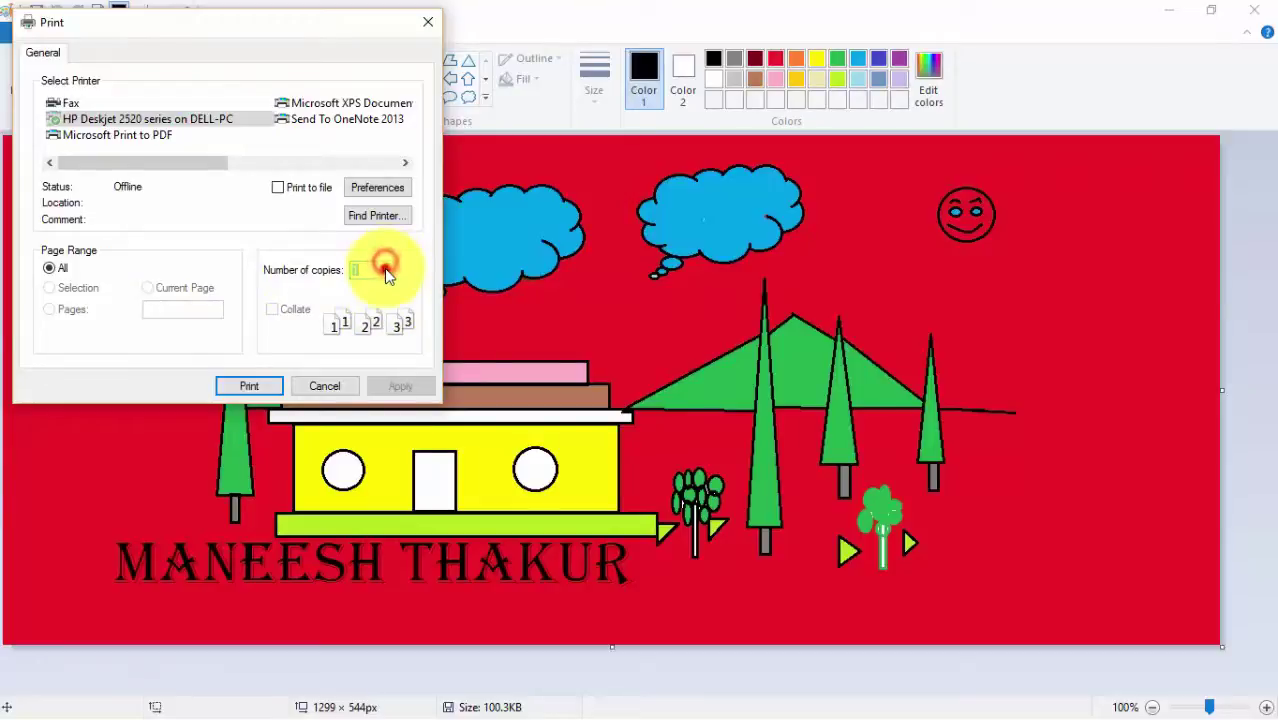
{"action": "left_click", "coordinate": [388, 277]}
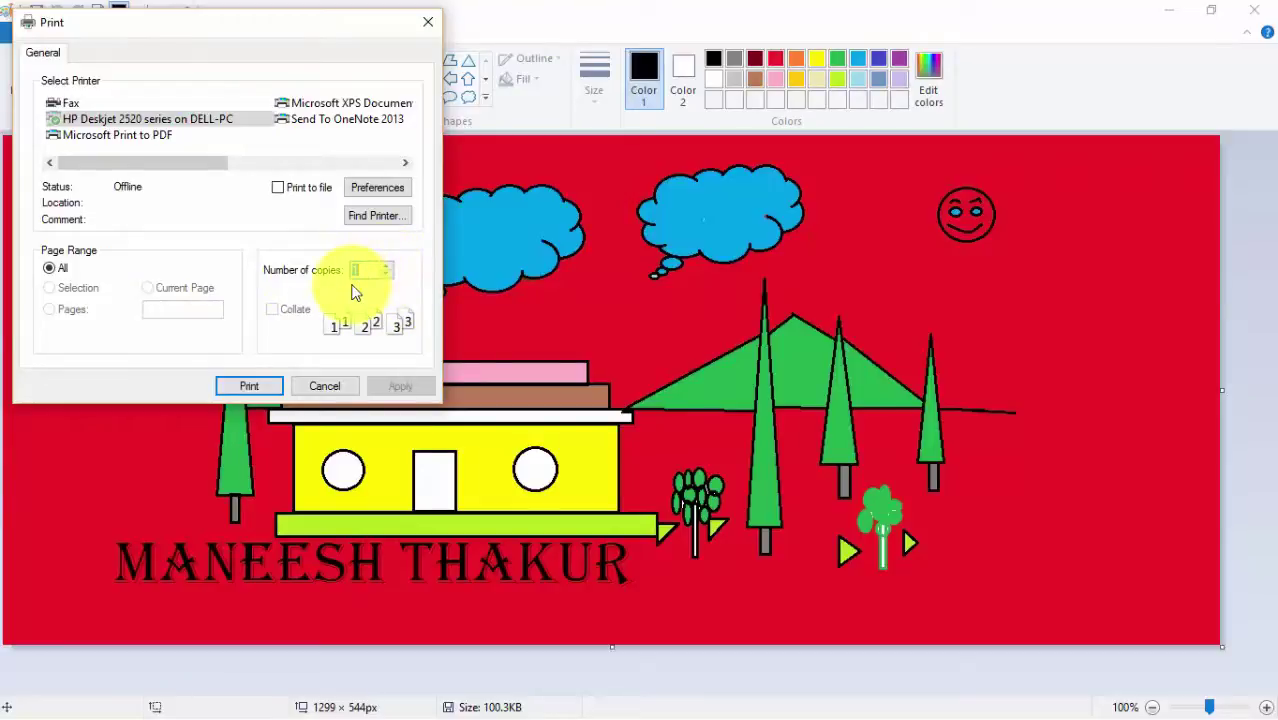
{"action": "type", "text": "4"}
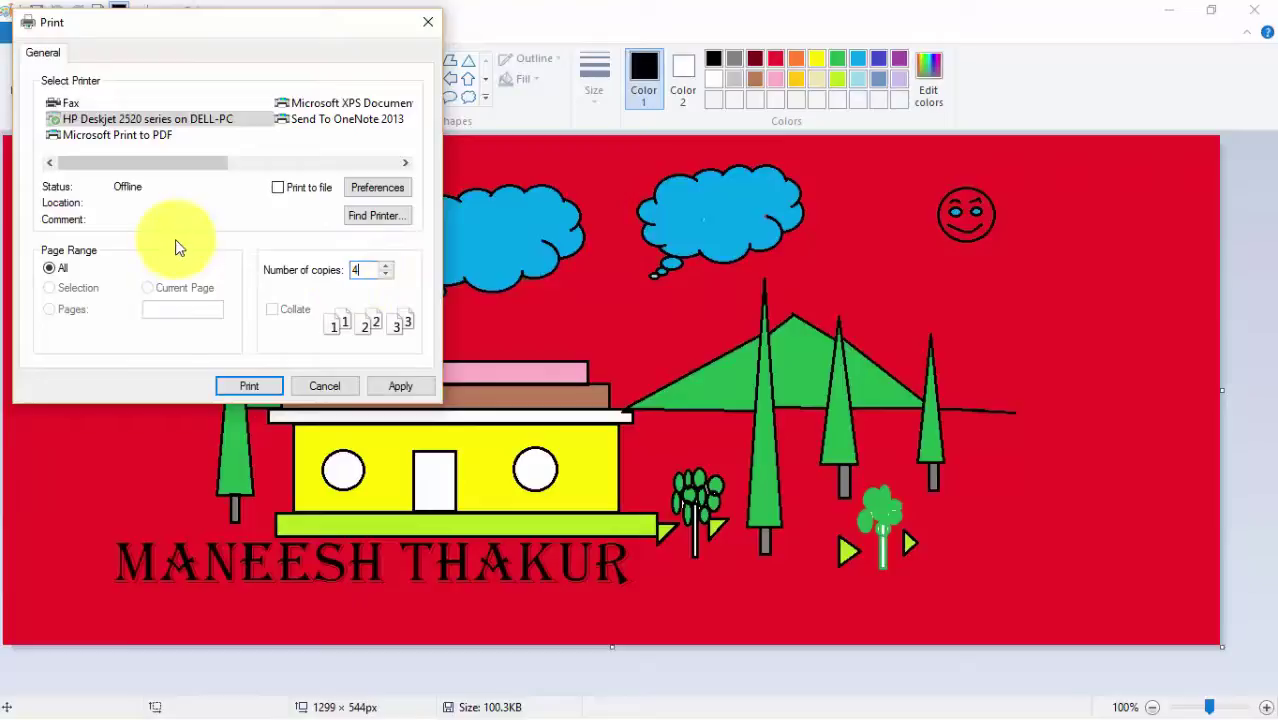
{"action": "left_click", "coordinate": [400, 385]}
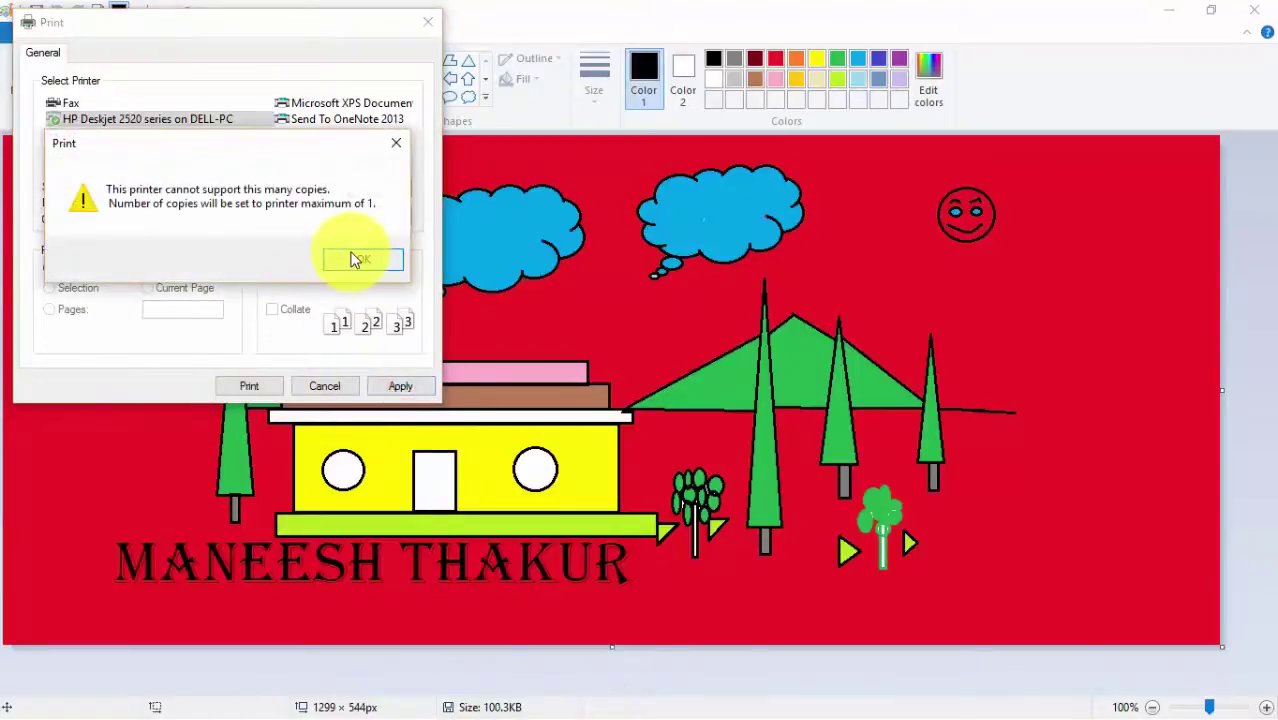
{"action": "left_click", "coordinate": [352, 260]}
{"action": "left_click", "coordinate": [270, 393]}
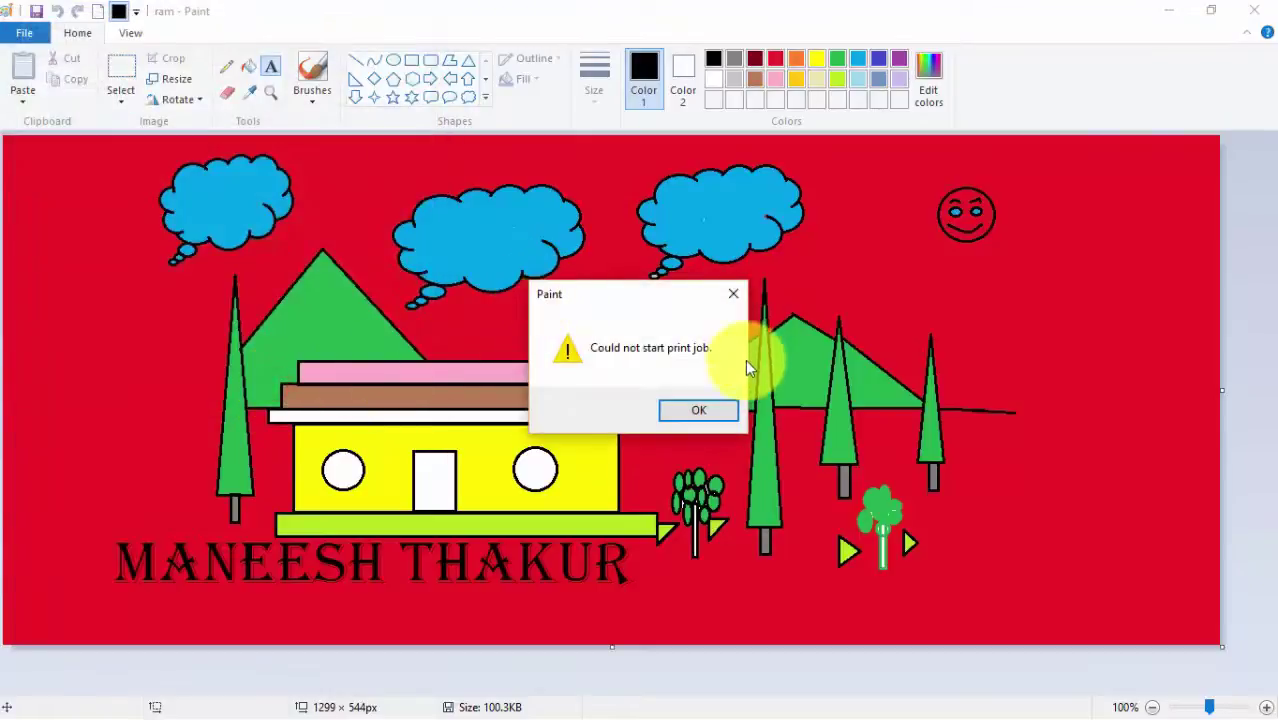
{"action": "left_click", "coordinate": [719, 420]}
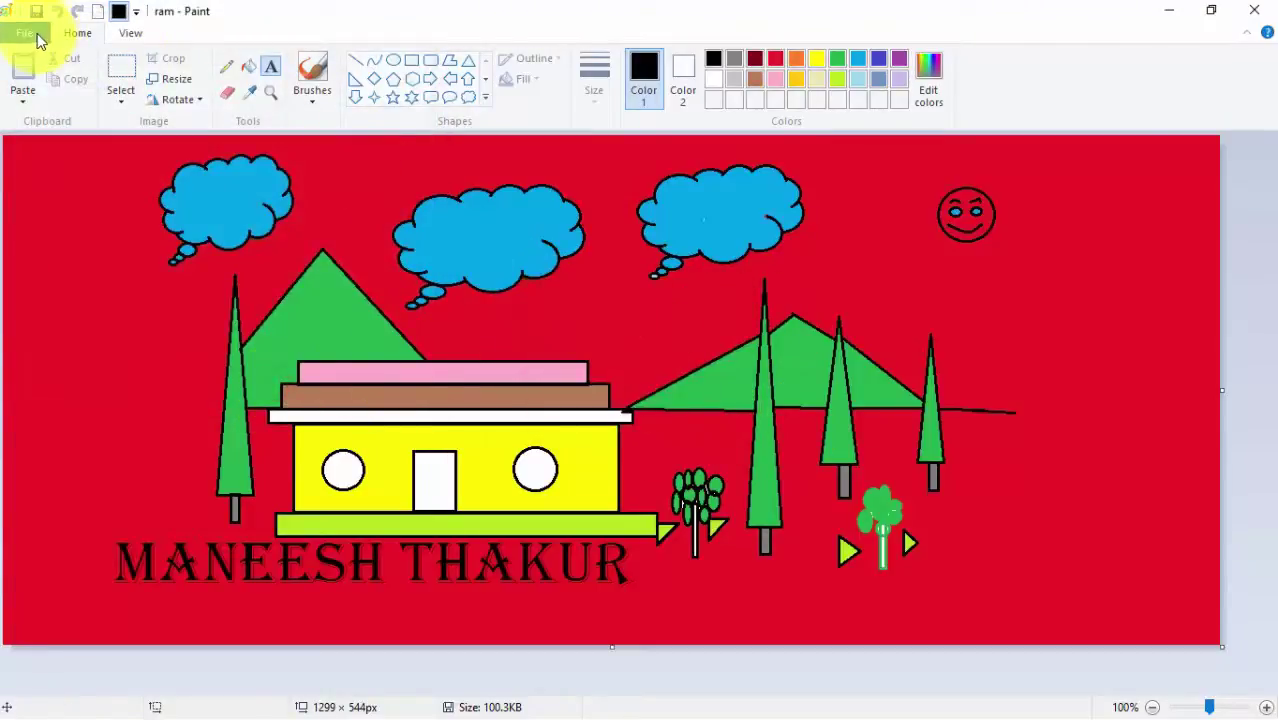
- Try to send the picture in an email
{"action": "left_click", "coordinate": [26, 33]}
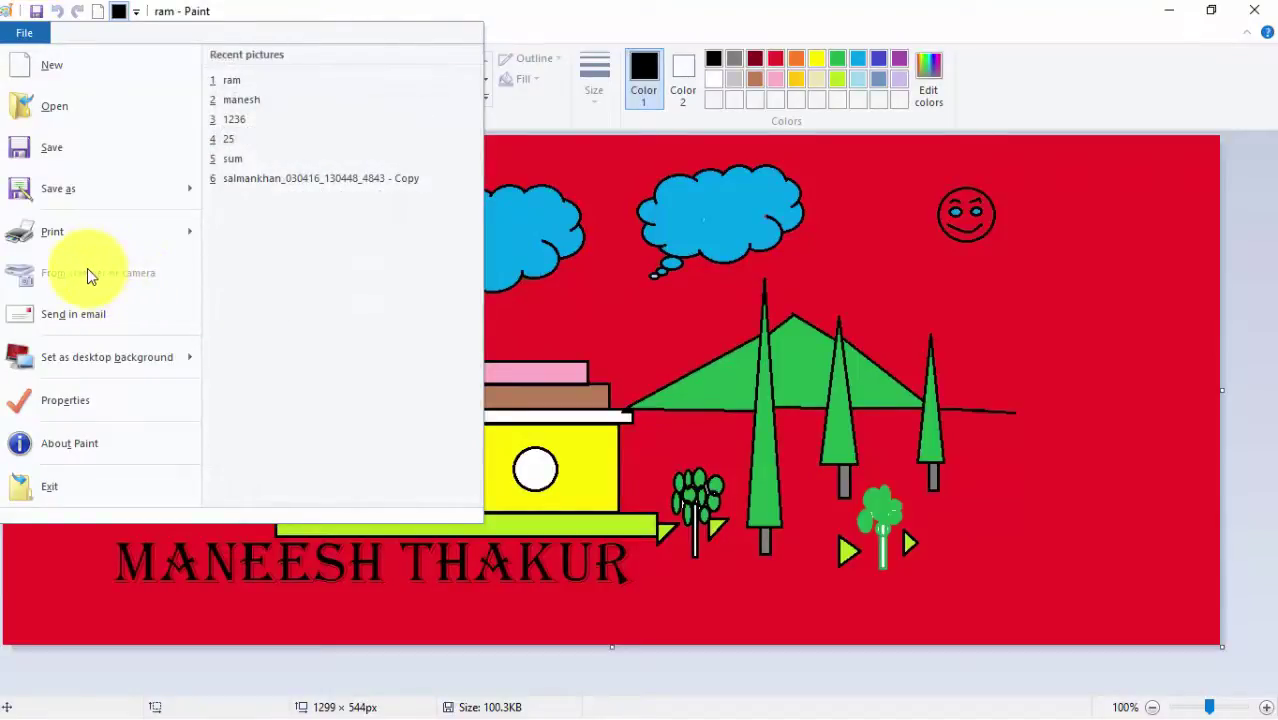
{"action": "left_click", "coordinate": [86, 320]}
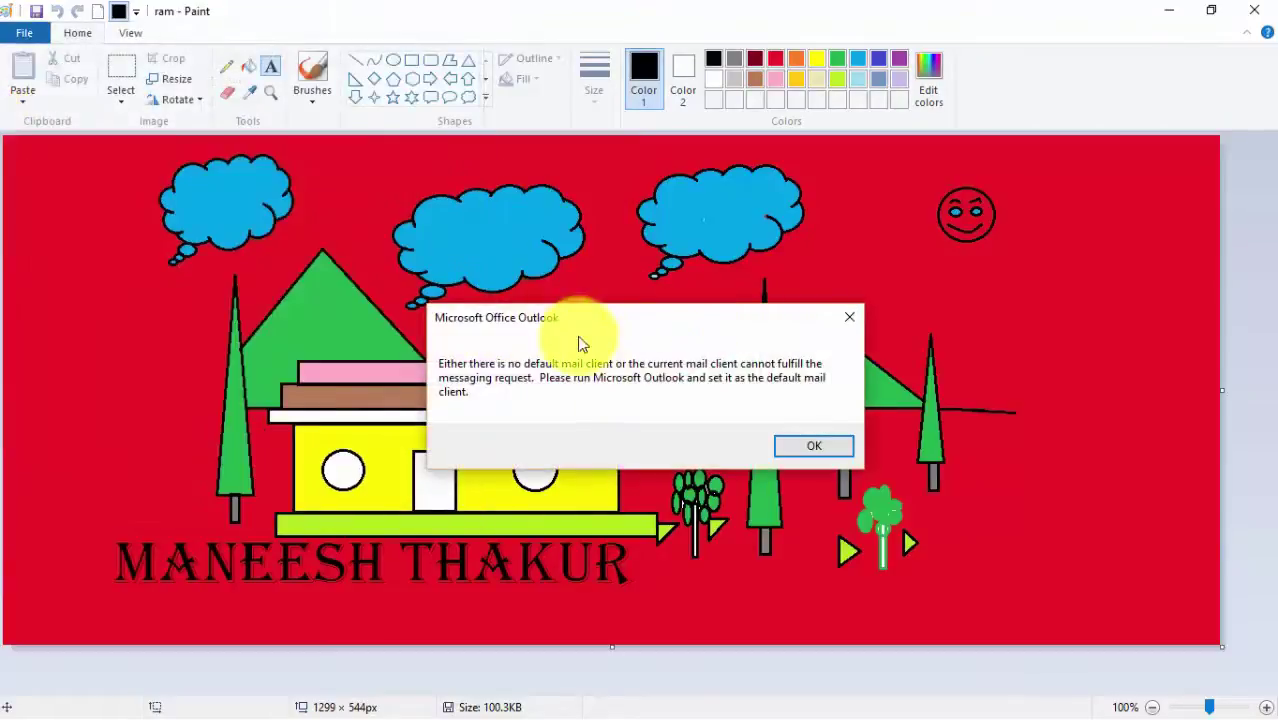
{"action": "left_click", "coordinate": [848, 318]}
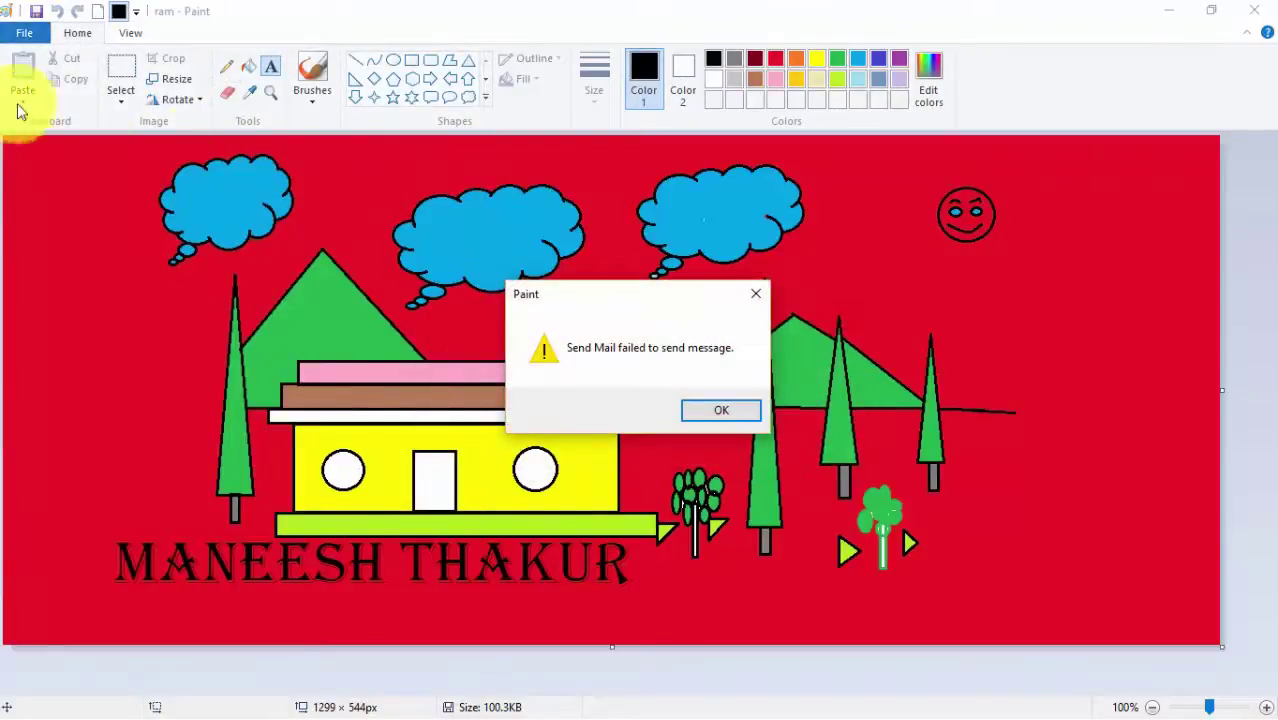
{"action": "left_click", "coordinate": [722, 412]}
- Convert the landscape picture to black and white through its image properties
{"action": "left_click", "coordinate": [24, 33]}
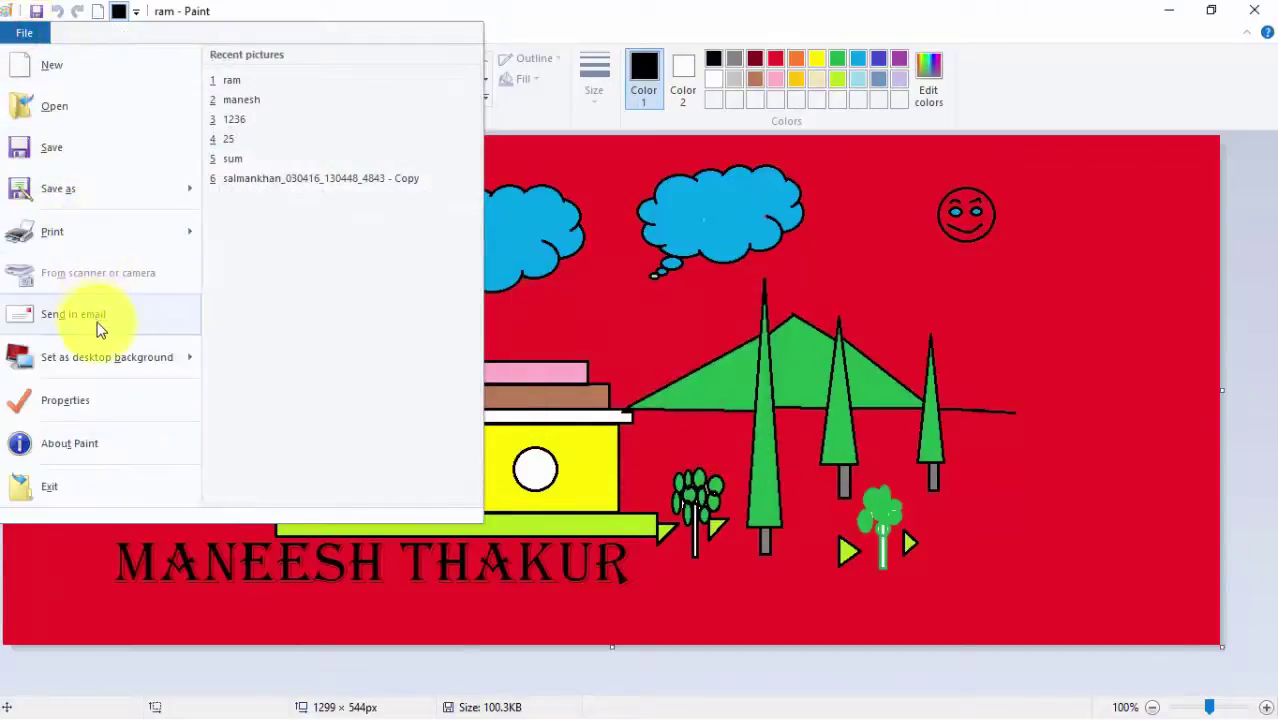
{"action": "mouse_move", "coordinate": [108, 360]}
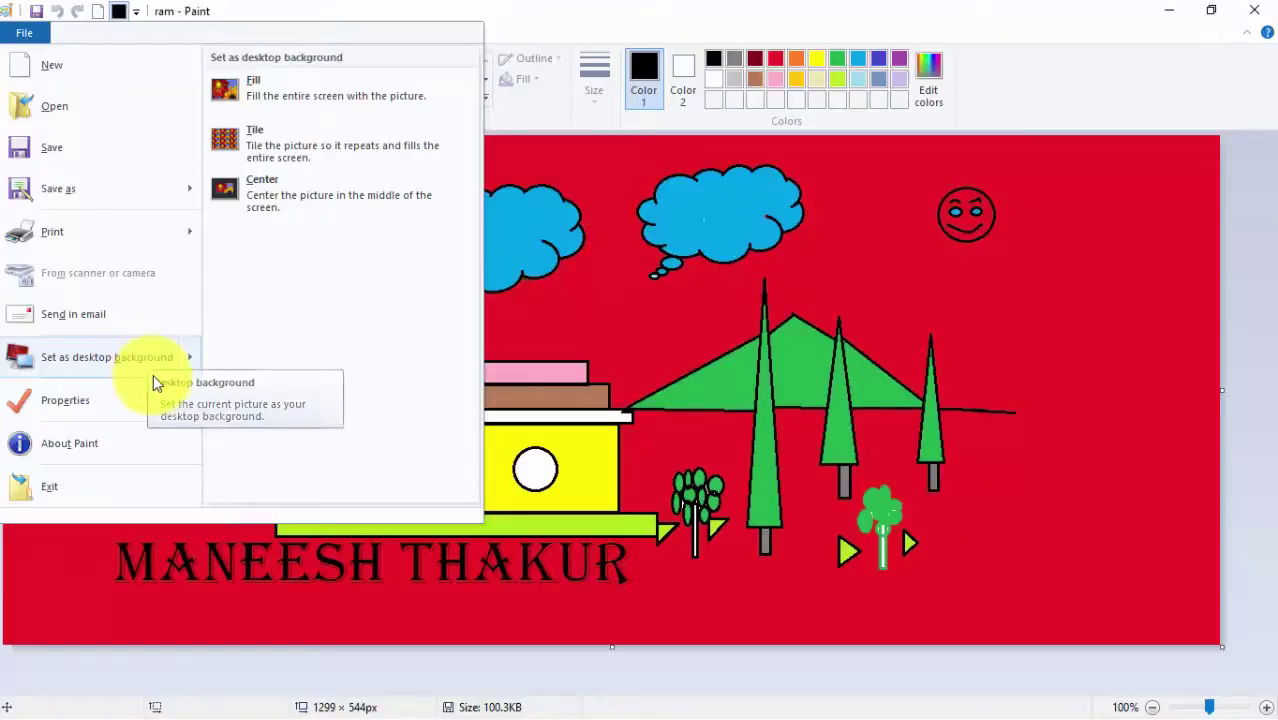
{"action": "left_click", "coordinate": [114, 406]}
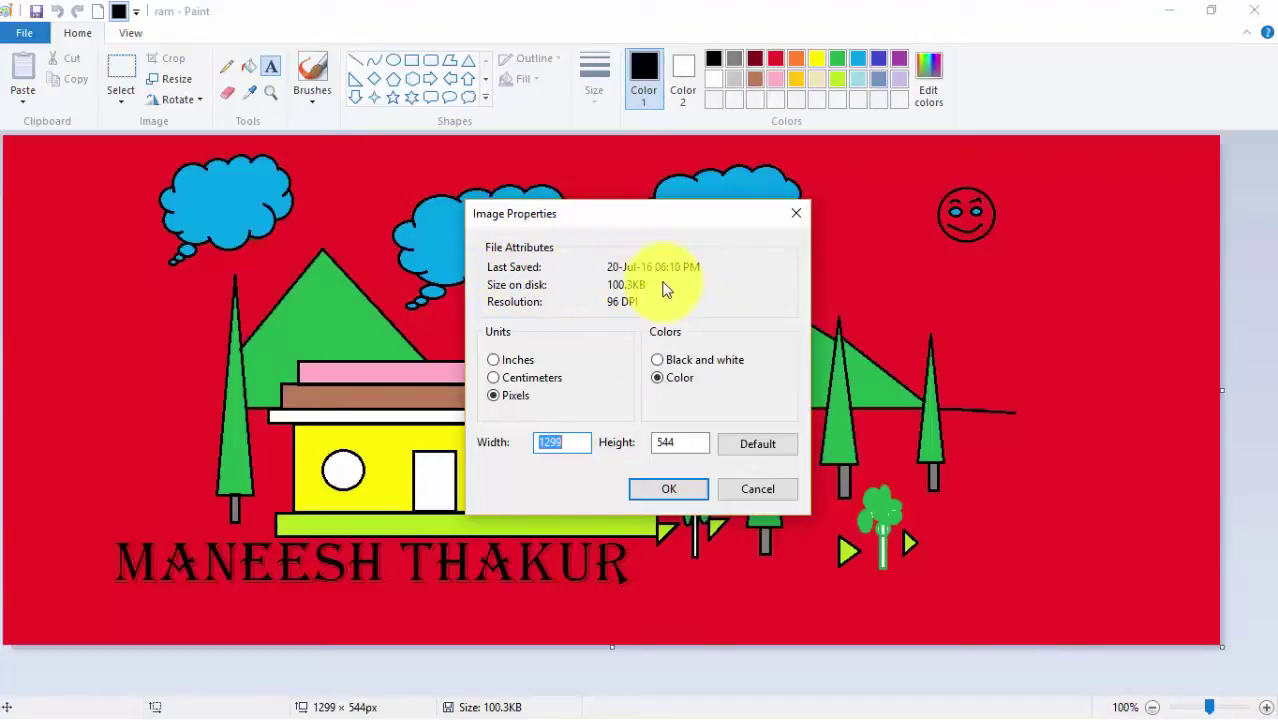
{"action": "left_click_drag", "start_coordinate": [651, 216], "coordinate": [921, 285]}
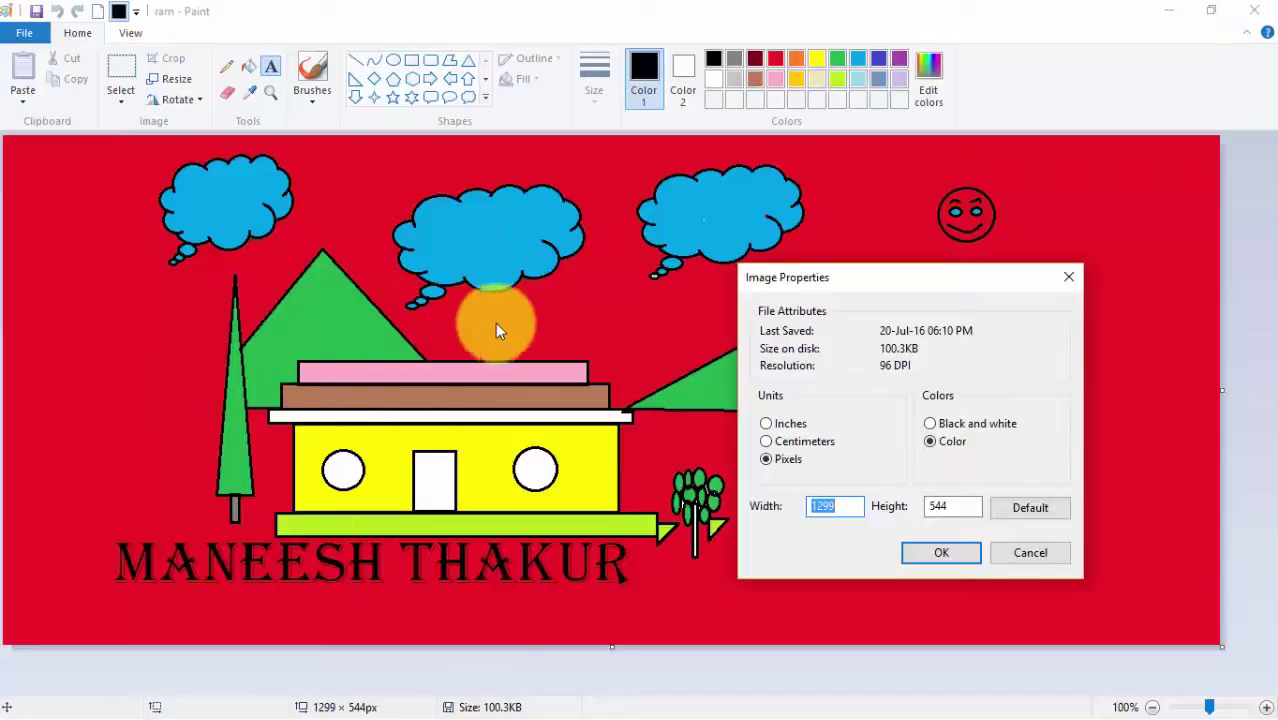
{"action": "left_click", "coordinate": [934, 425]}
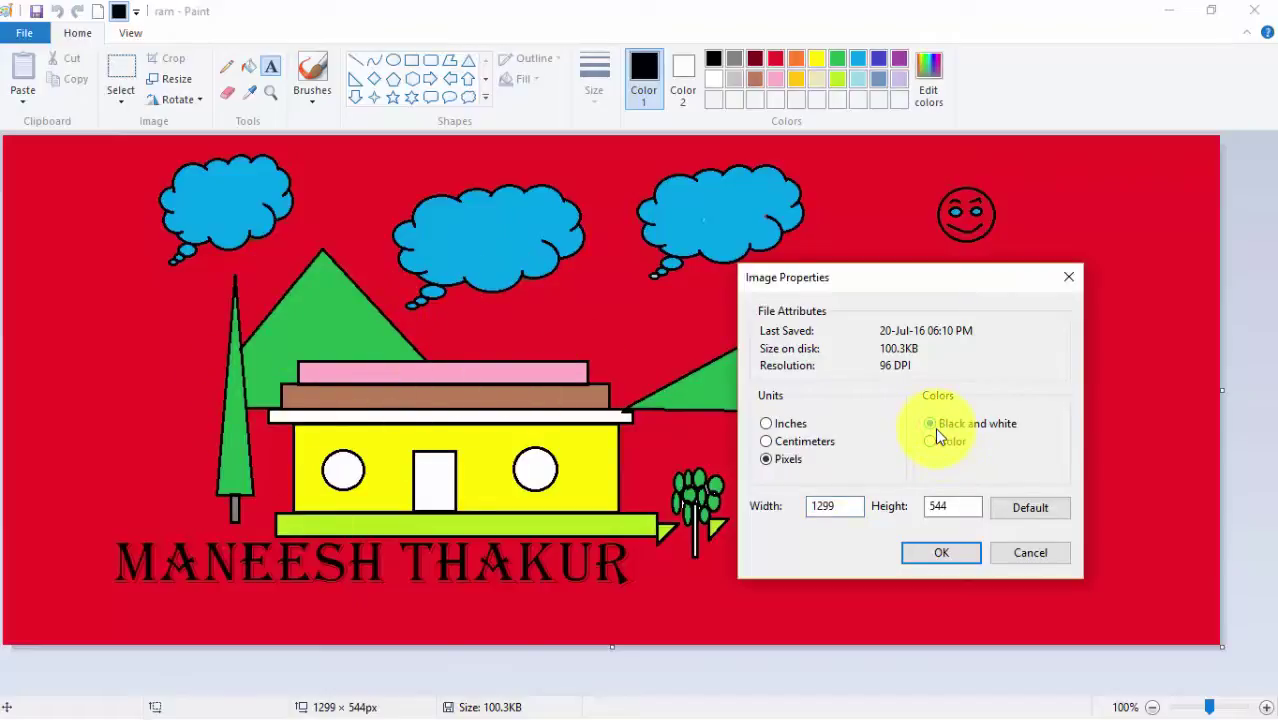
{"action": "left_click", "coordinate": [944, 550]}
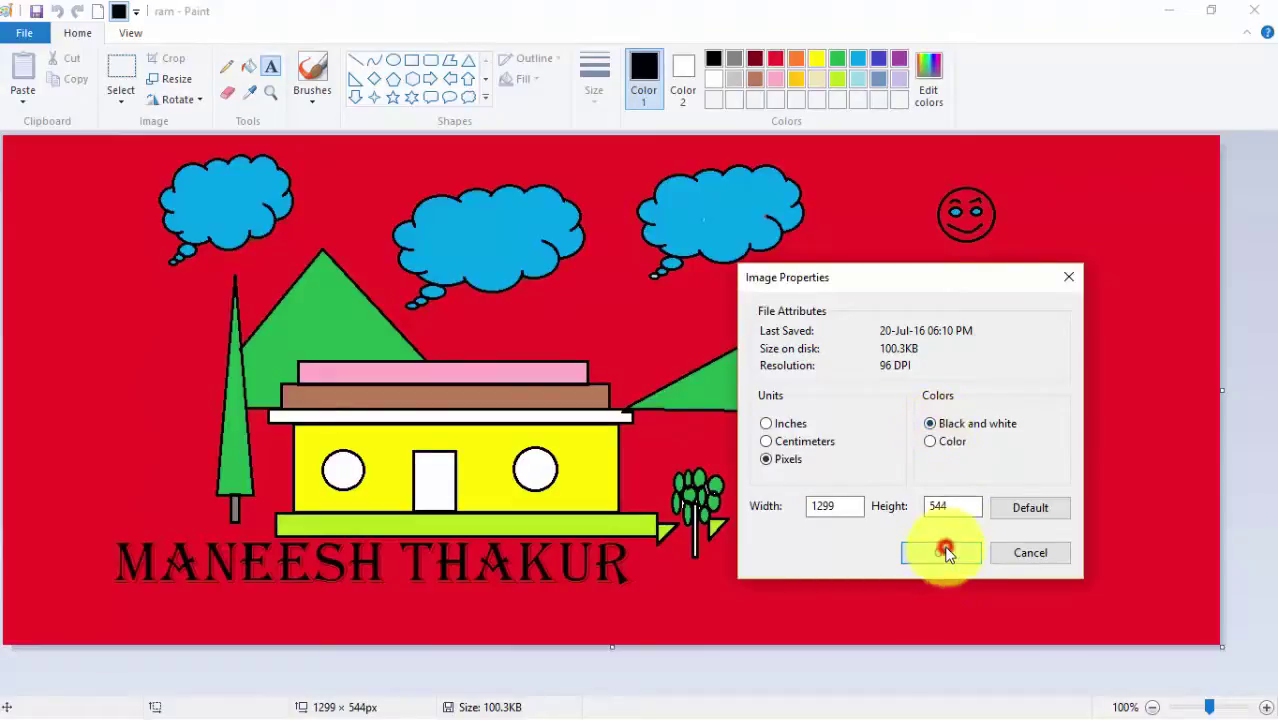
{"action": "left_click", "coordinate": [716, 418]}
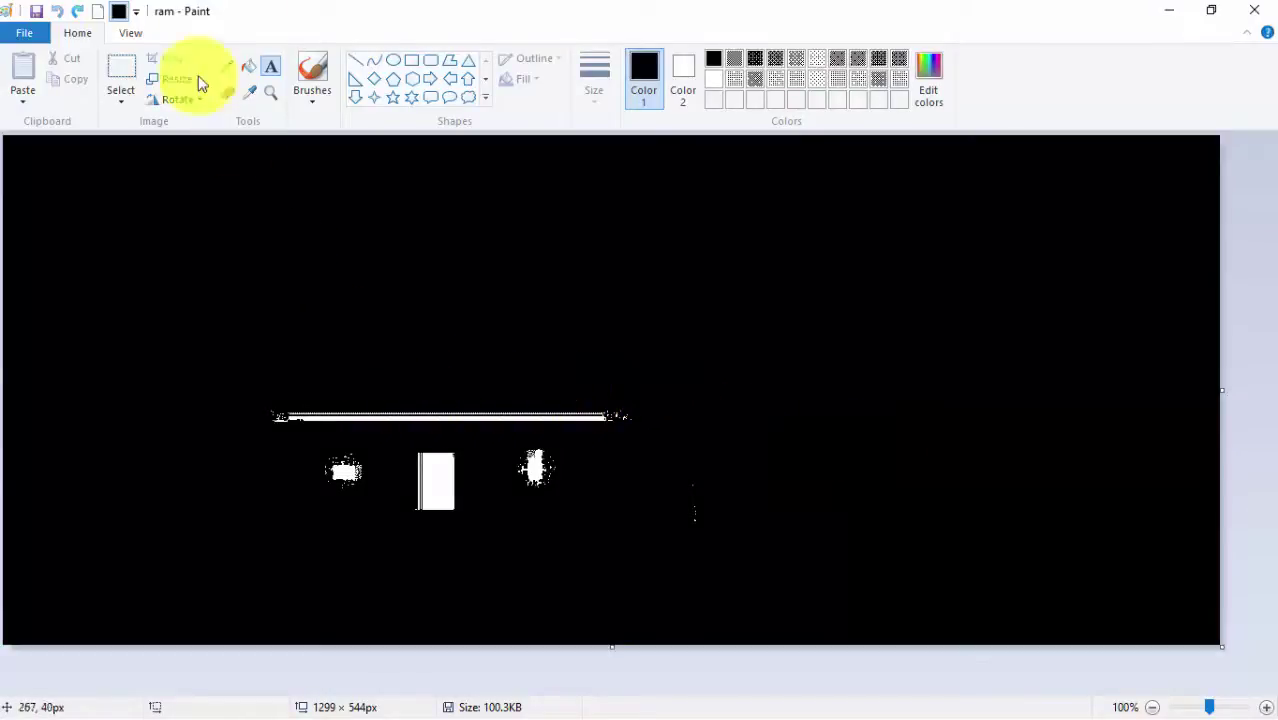
- Set the picture's color mode back to Color in its image properties
{"action": "left_click", "coordinate": [16, 35]}
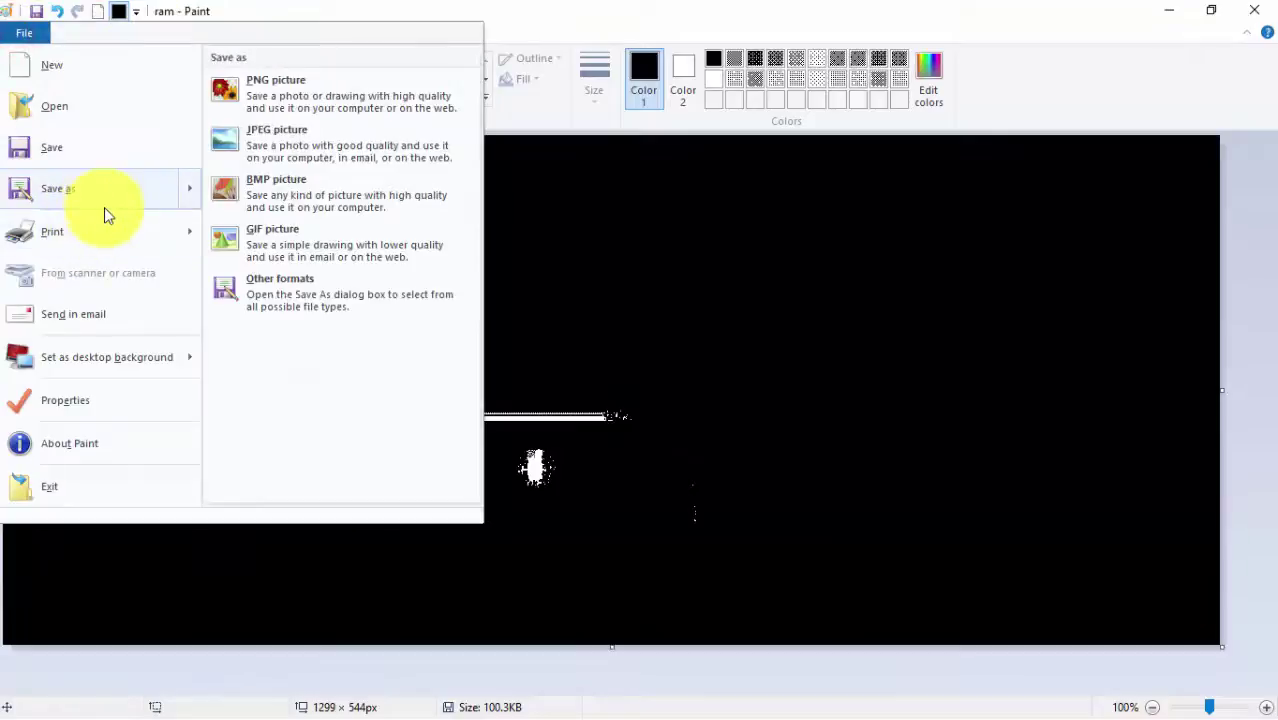
{"action": "left_click", "coordinate": [134, 400]}
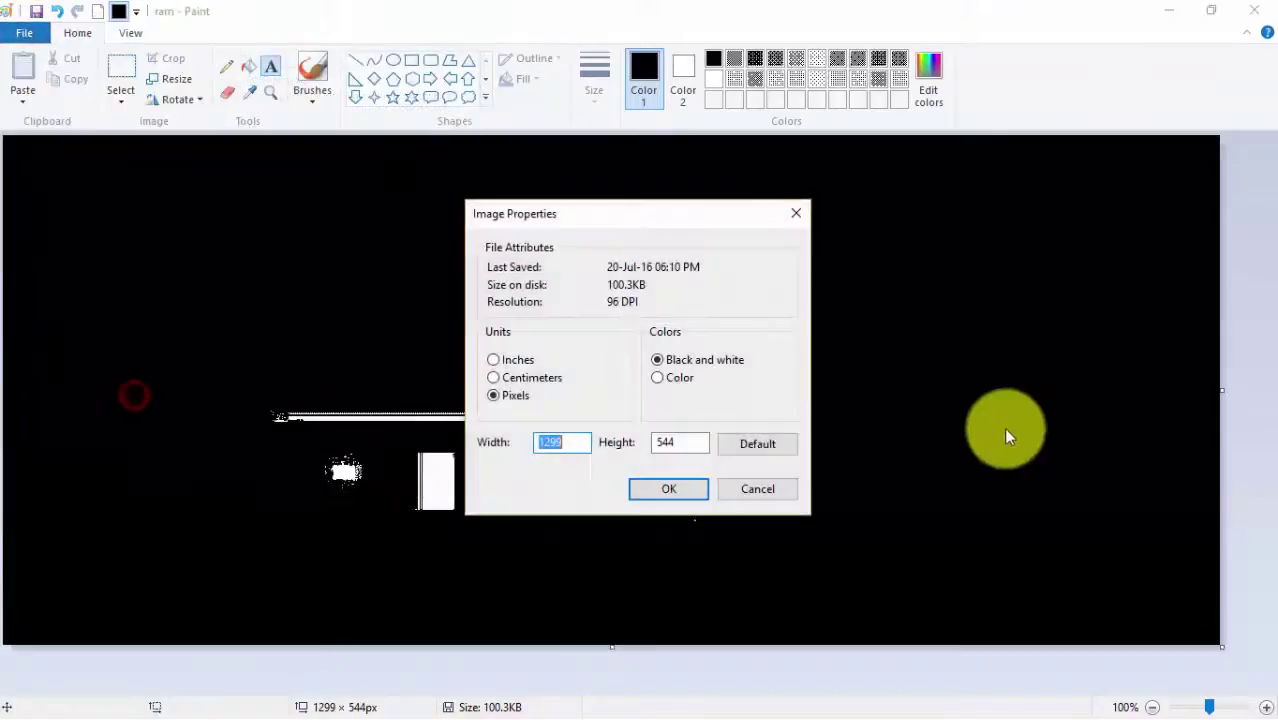
{"action": "left_click", "coordinate": [657, 378]}
{"action": "left_click", "coordinate": [669, 488]}
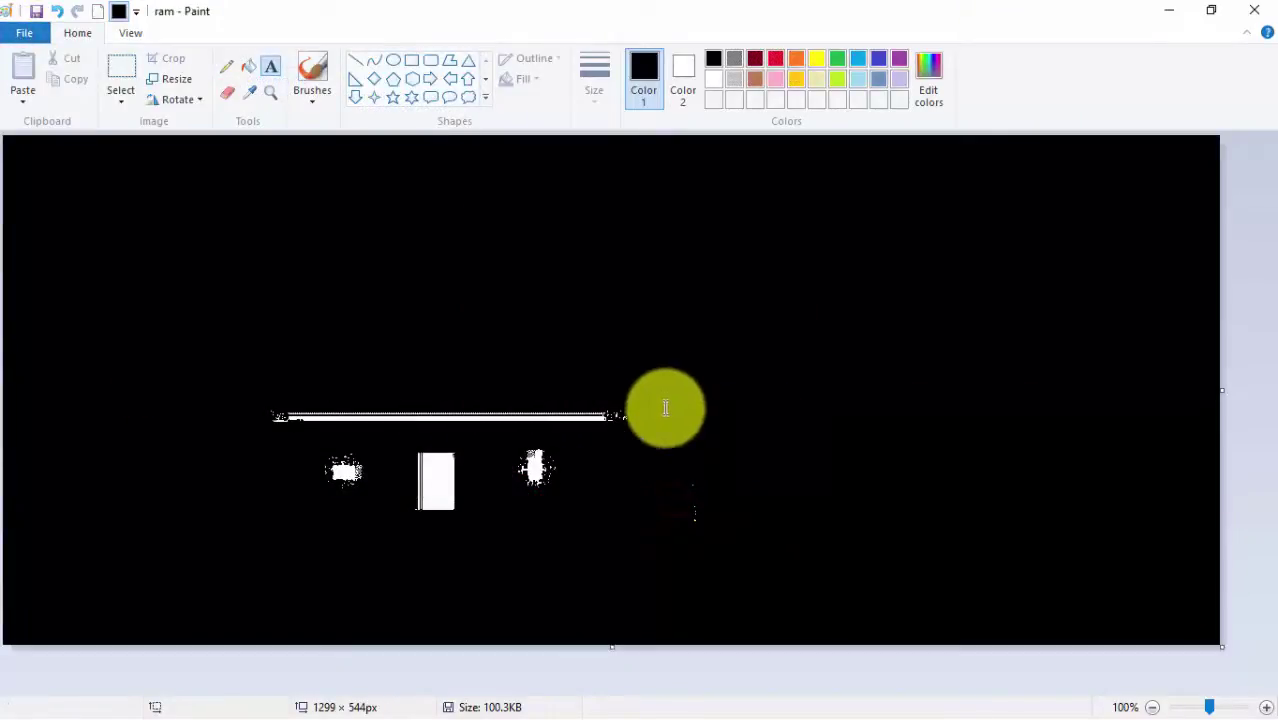
- Close Paint without saving the changes to the ram picture
{"action": "left_click_drag", "start_coordinate": [636, 300], "coordinate": [1004, 242]}
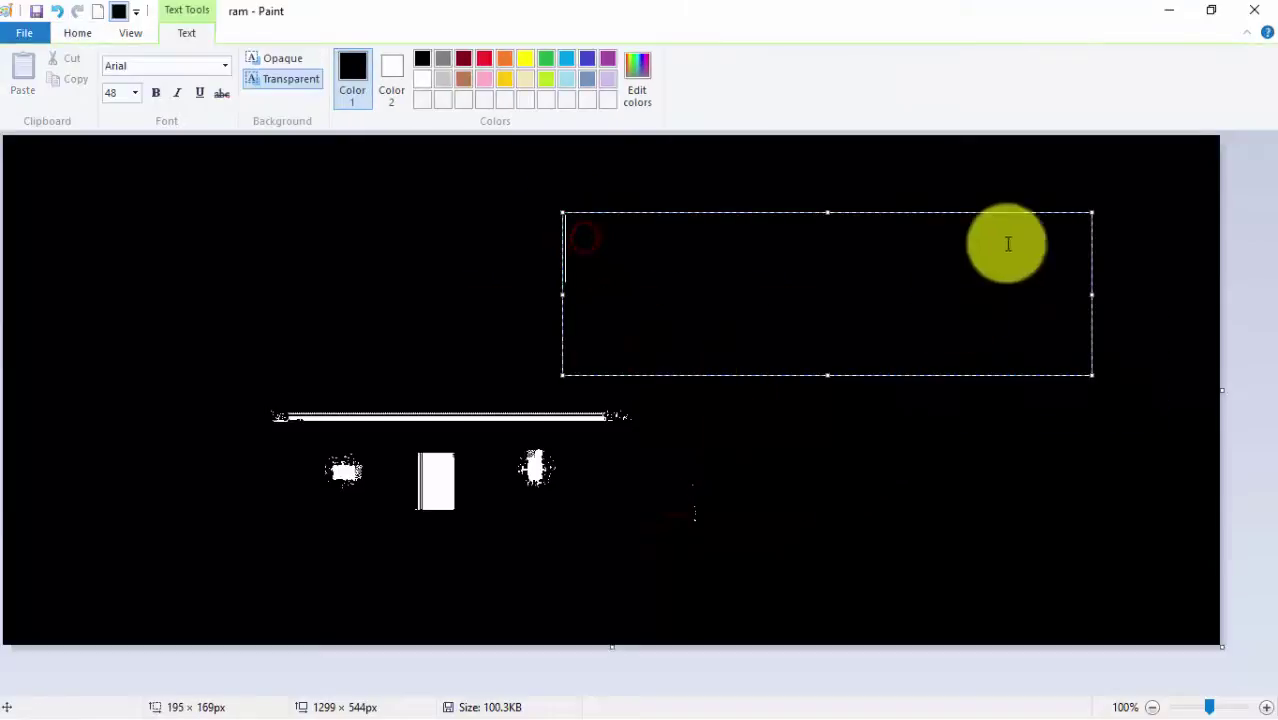
{"action": "left_click", "coordinate": [1272, 8]}
{"action": "left_click", "coordinate": [666, 379]}
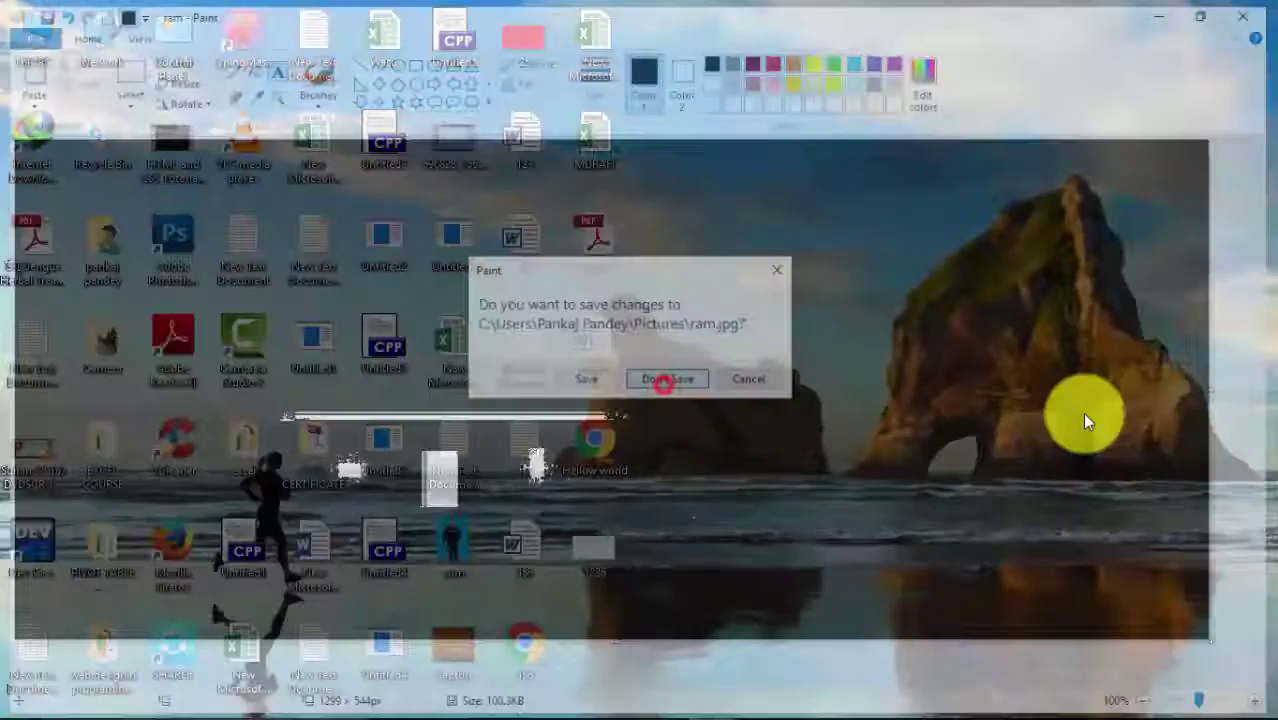
- Try to open the 1236 picture from the desktop in Photos, and close the viewer
{"action": "left_click", "coordinate": [591, 552]}
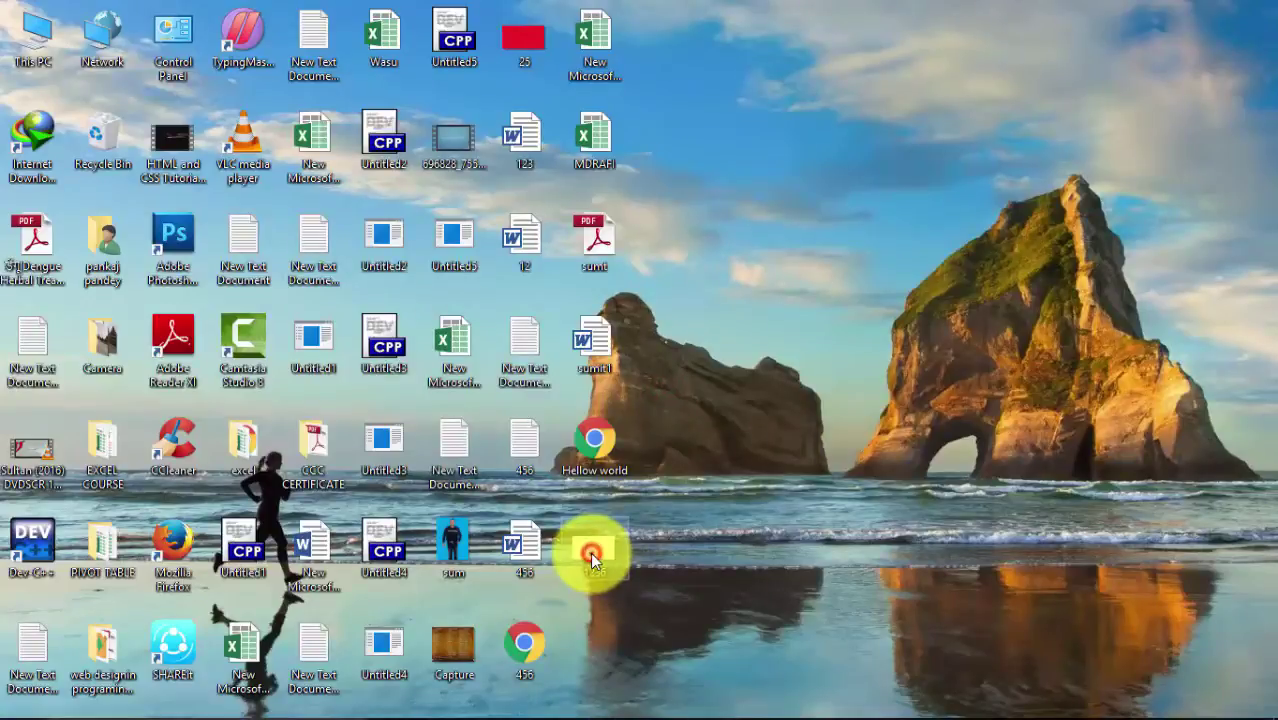
{"action": "right_click", "coordinate": [608, 545]}
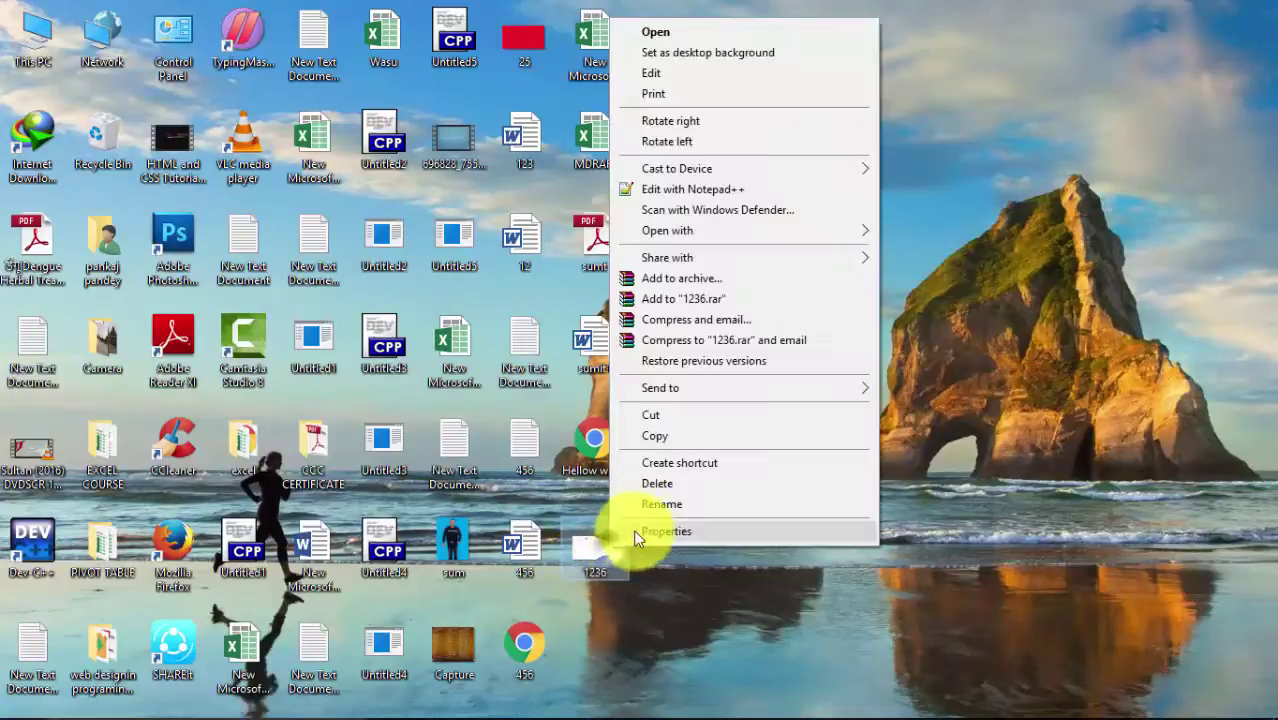
{"action": "left_click", "coordinate": [628, 30]}
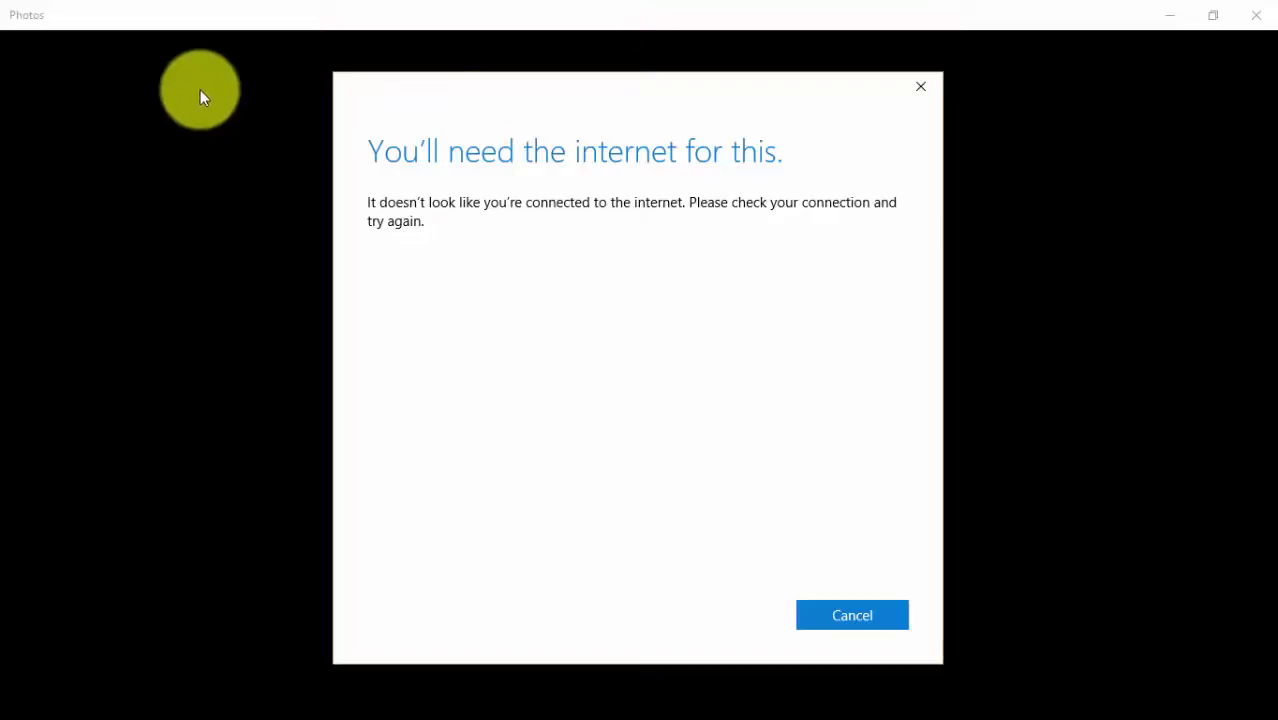
{"action": "left_click", "coordinate": [920, 85]}
{"action": "left_click", "coordinate": [1212, 15]}
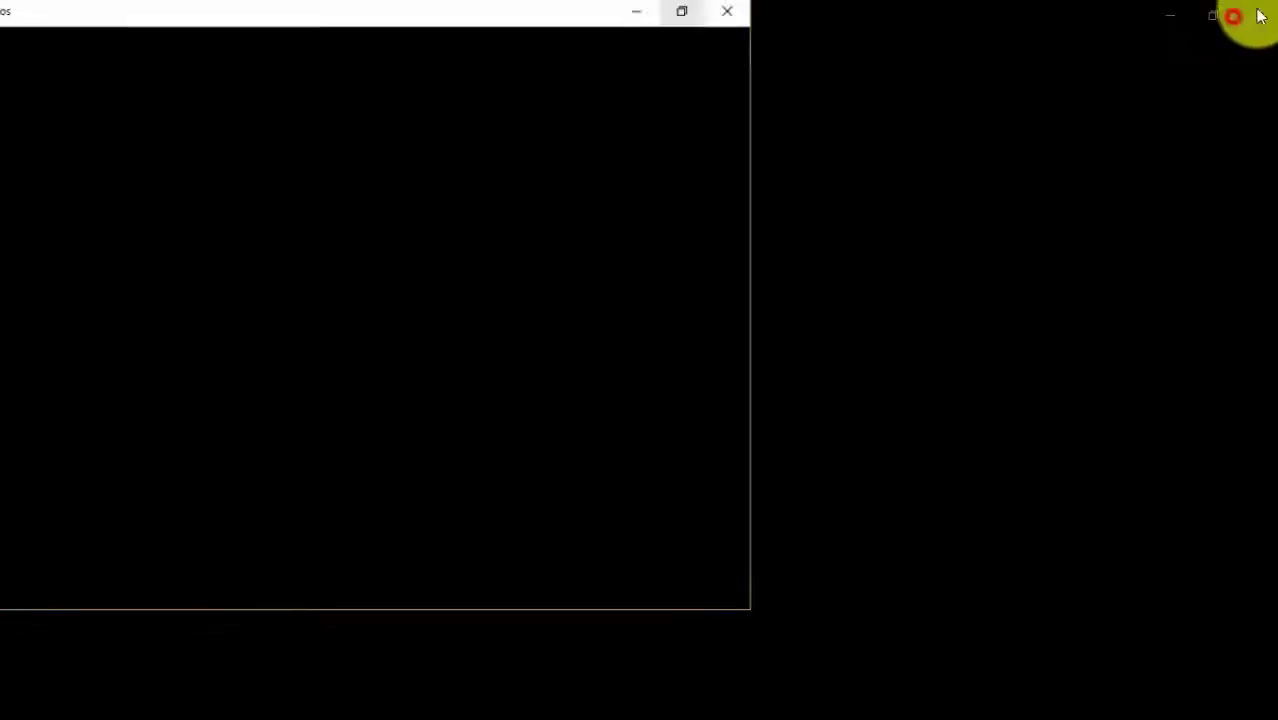
{"action": "left_click", "coordinate": [738, 42]}
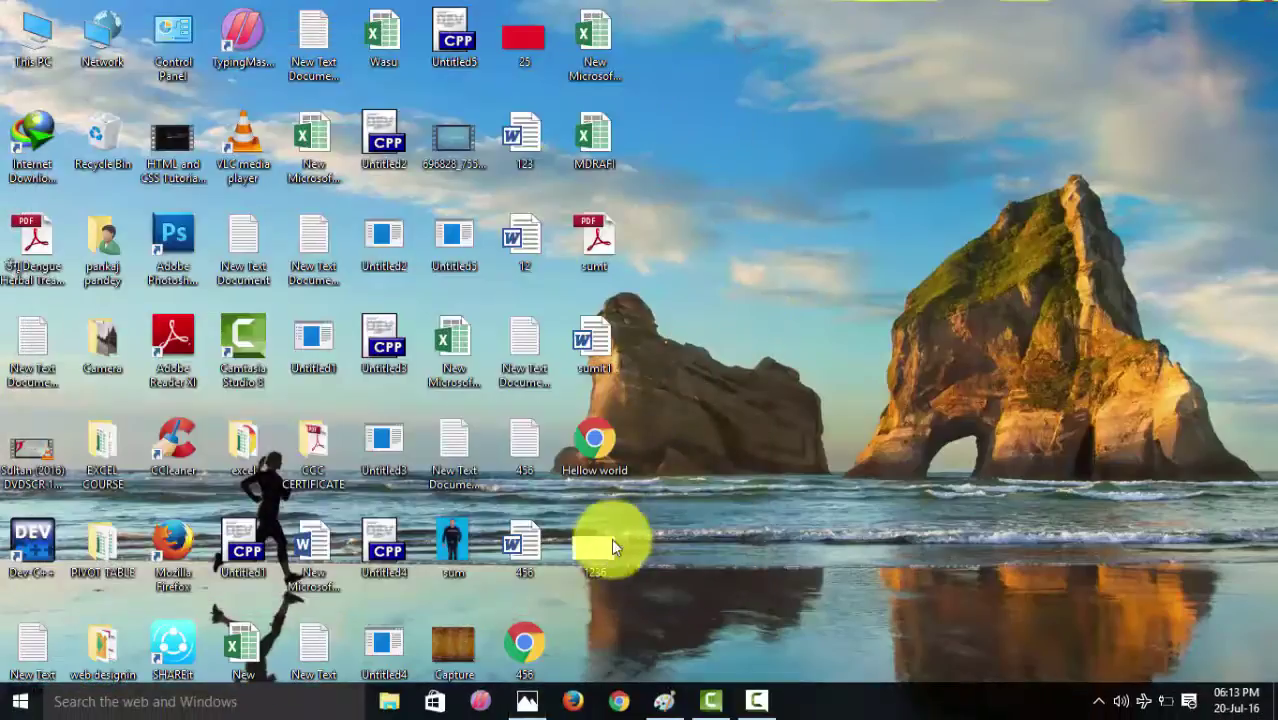
- Close the Windows Defender window and open the 1236 picture from the desktop with Paint
{"action": "double_click", "coordinate": [610, 540]}
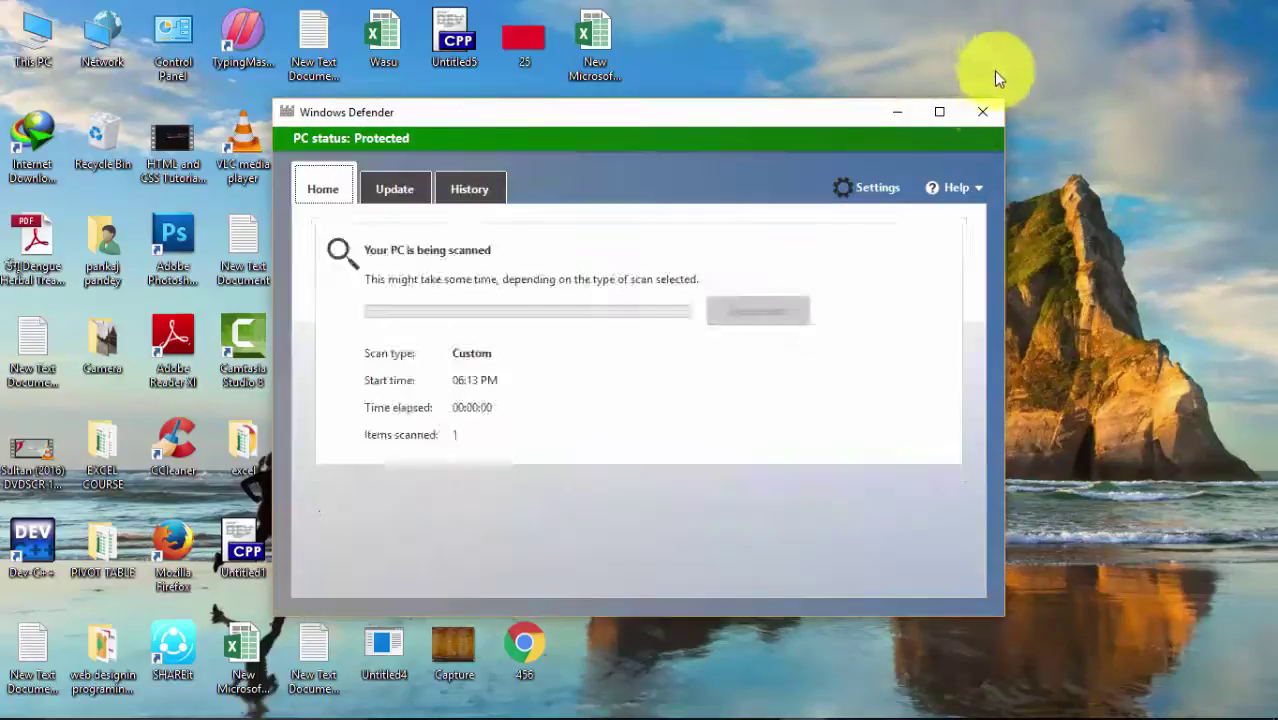
{"action": "left_click", "coordinate": [987, 111]}
{"action": "right_click", "coordinate": [598, 551]}
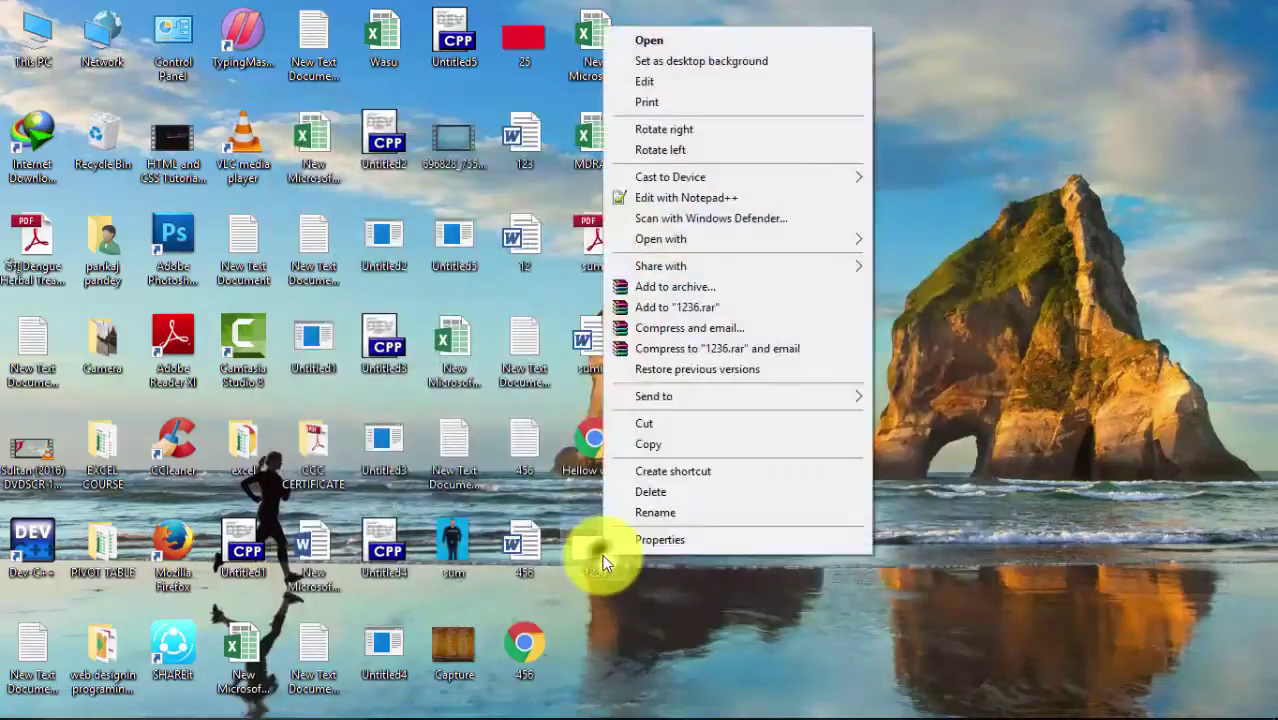
{"action": "left_click", "coordinate": [672, 240]}
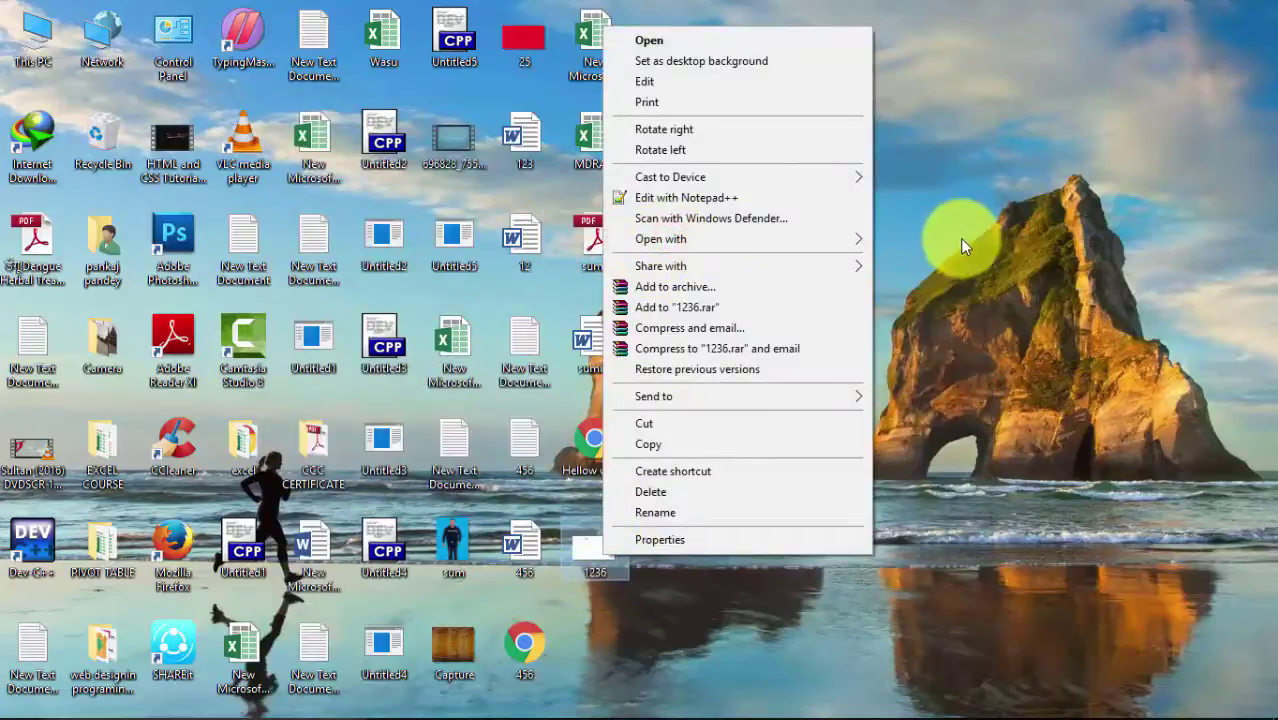
{"action": "mouse_move", "coordinate": [765, 248]}
{"action": "left_click", "coordinate": [908, 262]}
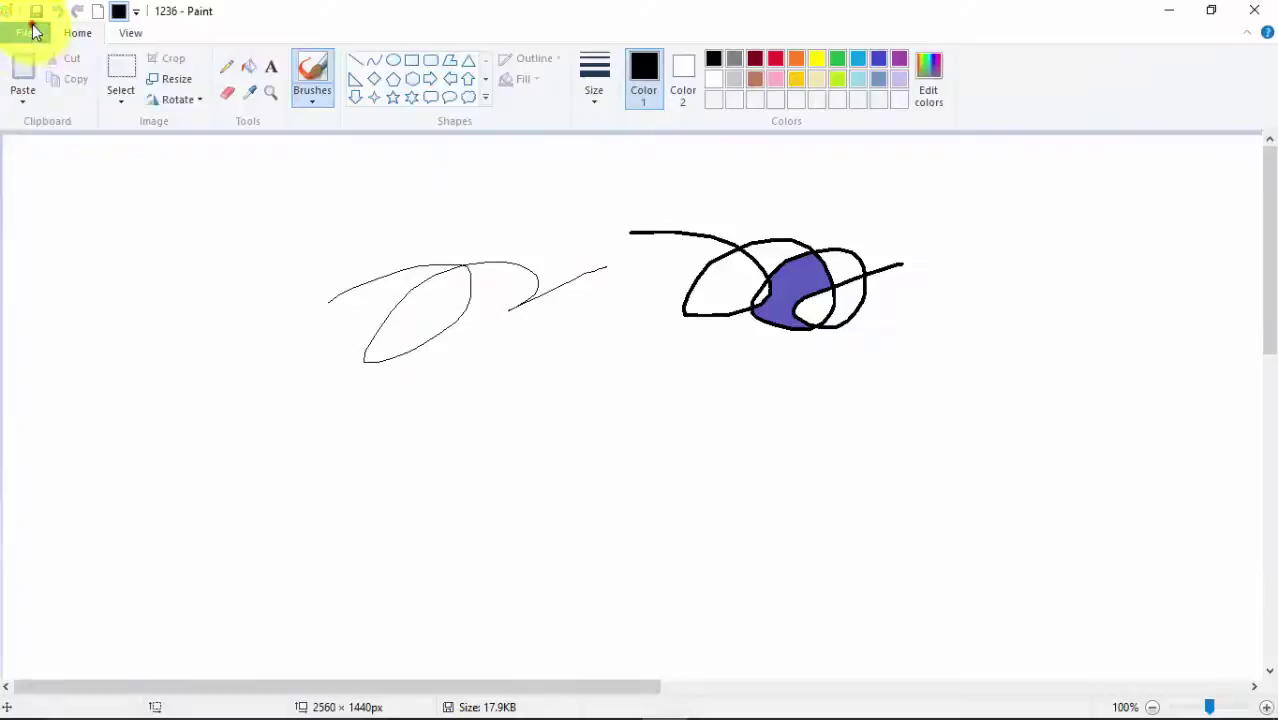
- Open the manesh picture from the Pictures folder in Paint
{"action": "left_click", "coordinate": [33, 31]}
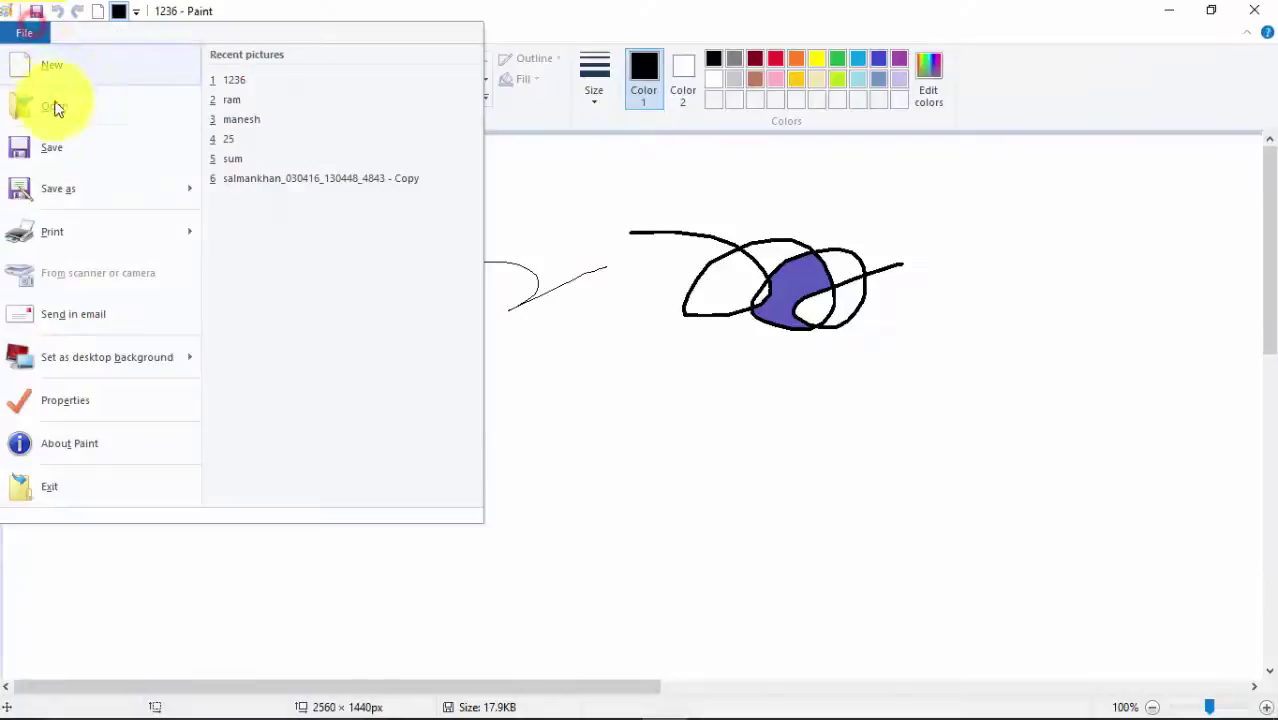
{"action": "left_click", "coordinate": [51, 106]}
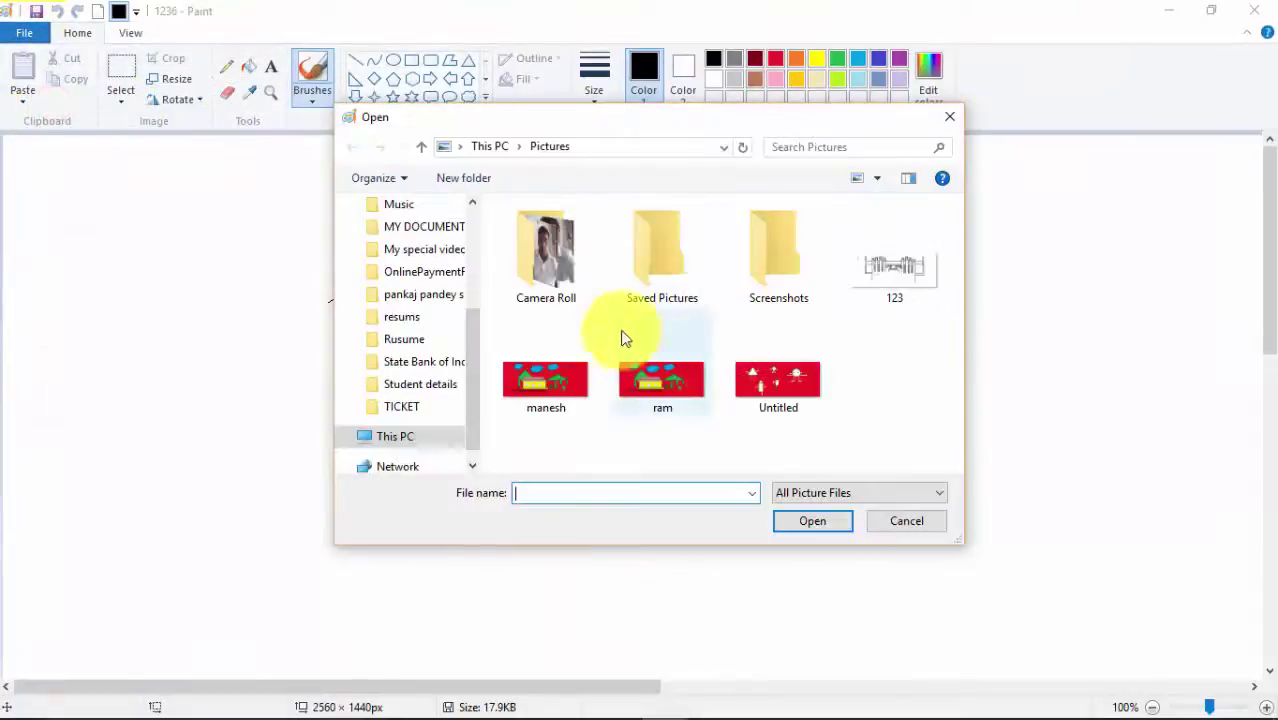
{"action": "left_click", "coordinate": [545, 380]}
{"action": "left_click", "coordinate": [805, 522]}
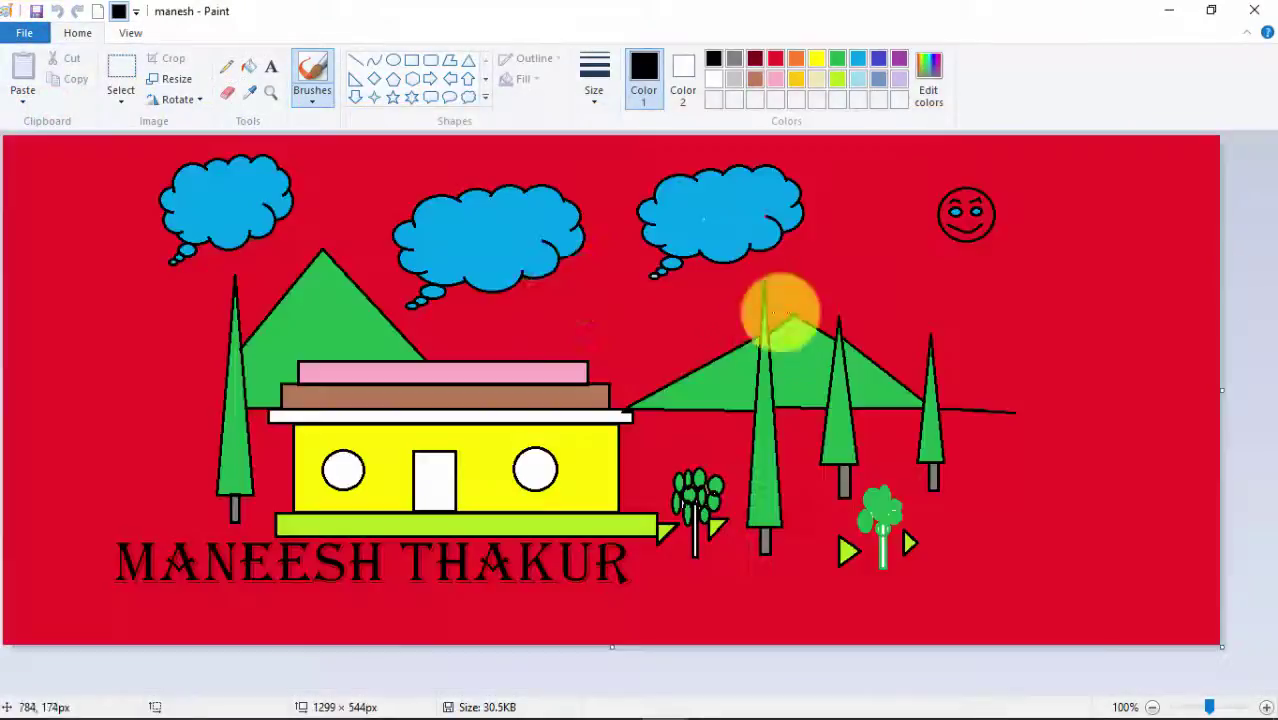
- View the About Paint version and licensing information, and close the dialog
{"action": "left_click", "coordinate": [30, 31]}
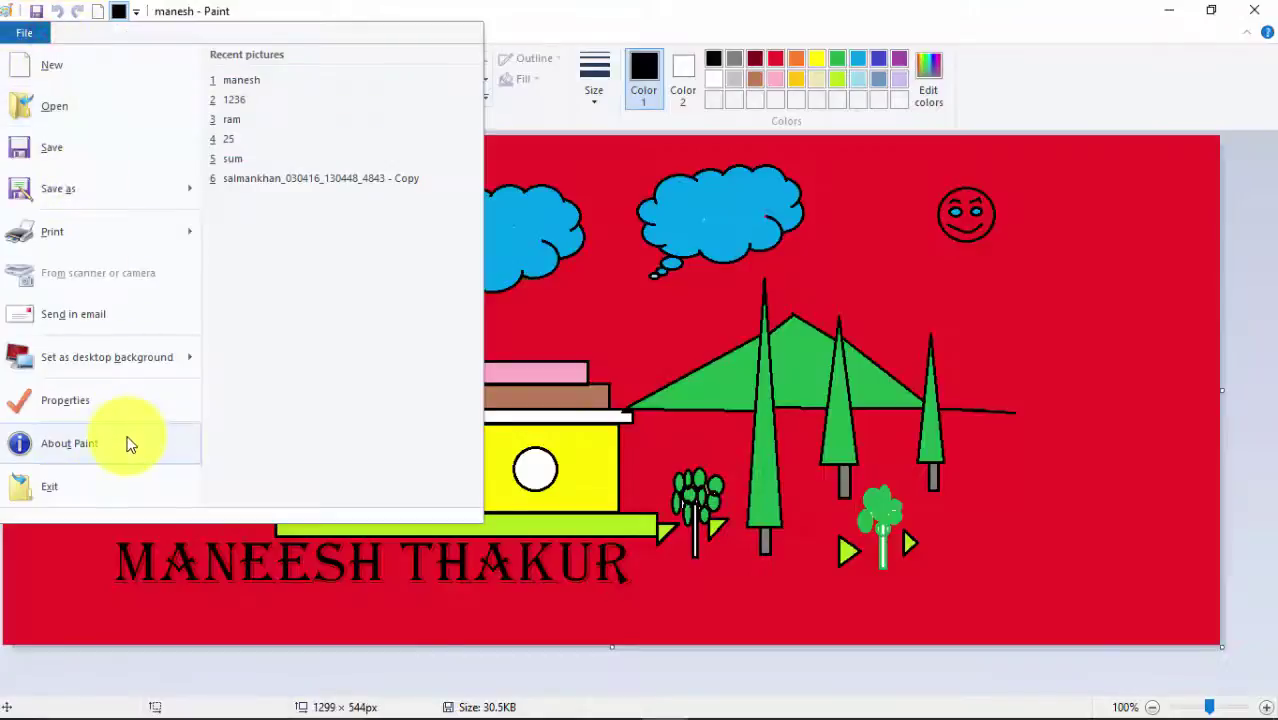
{"action": "left_click", "coordinate": [128, 442]}
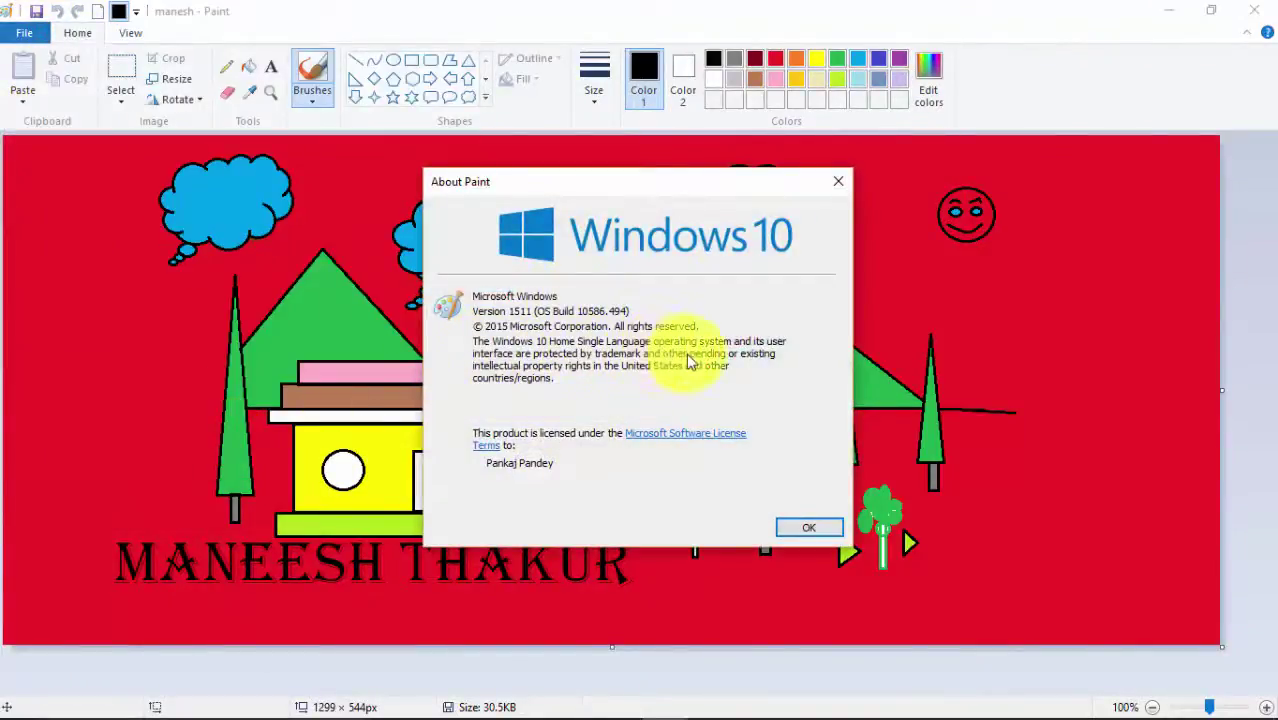
{"action": "left_click", "coordinate": [823, 184]}
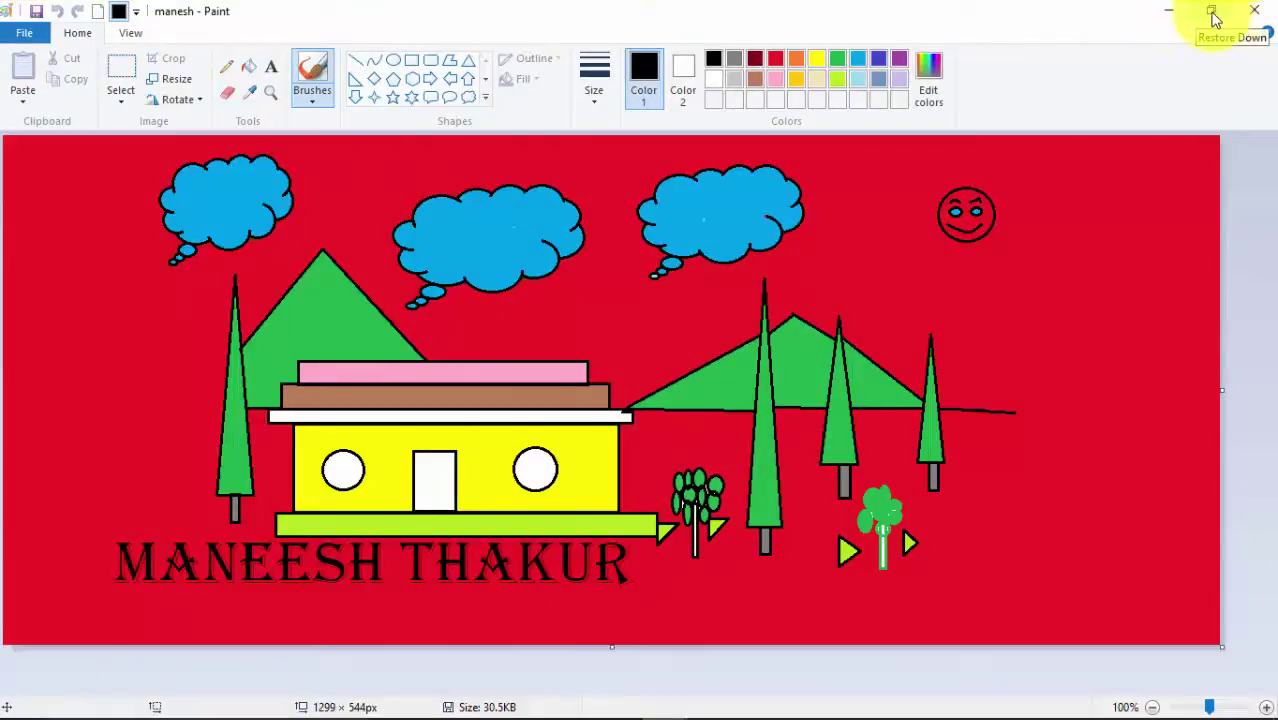
- Switch the manesh Paint window between restored and maximized size, and minimize it
{"action": "left_click", "coordinate": [1213, 17]}
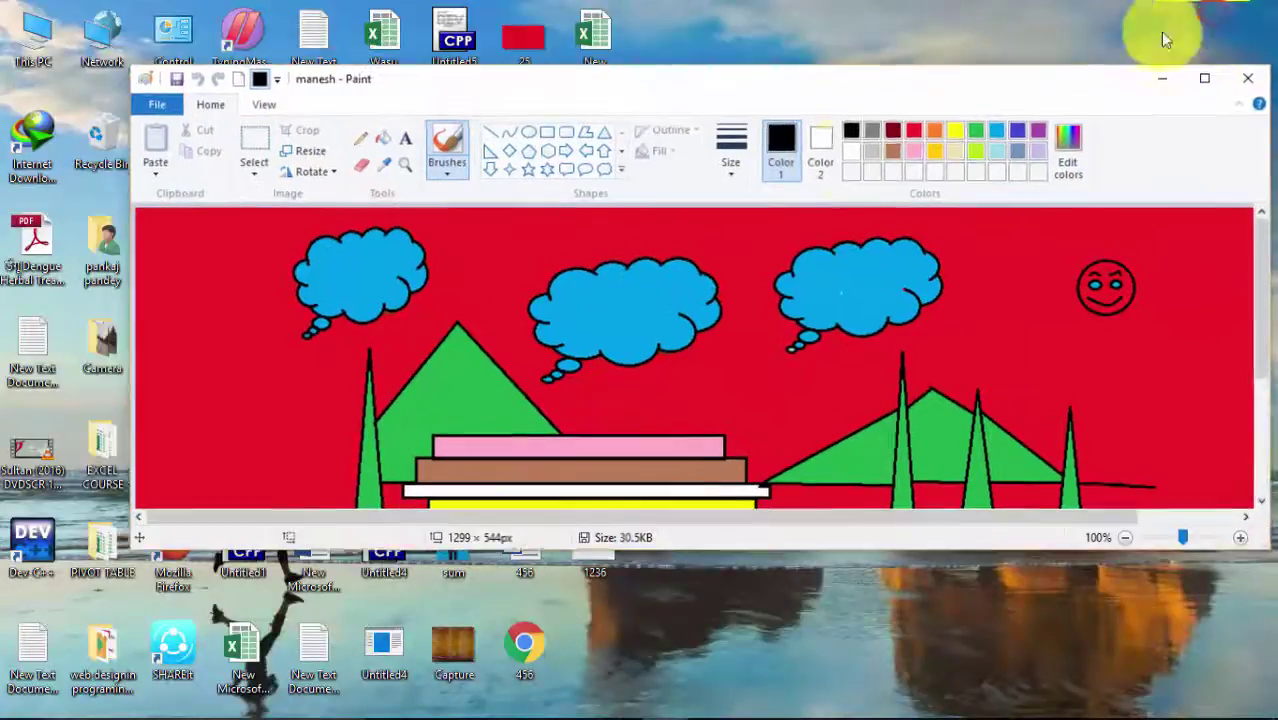
{"action": "left_click", "coordinate": [1196, 86]}
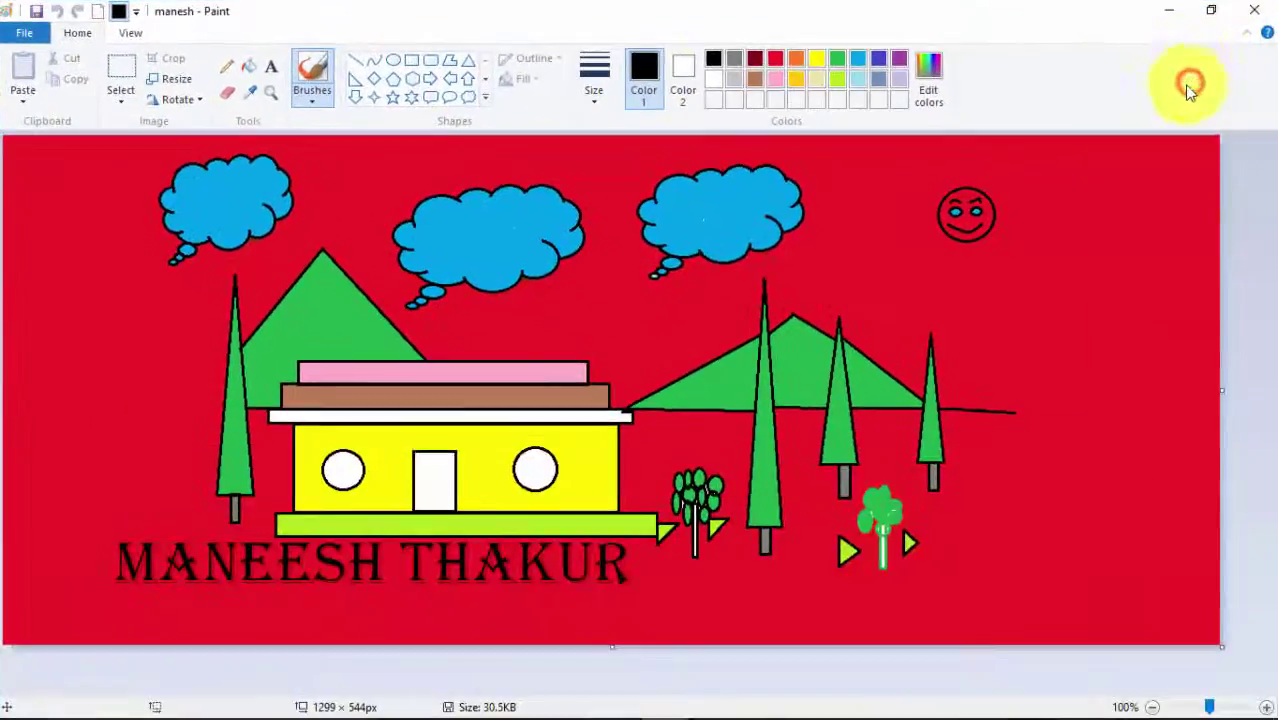
{"action": "left_click", "coordinate": [1208, 15]}
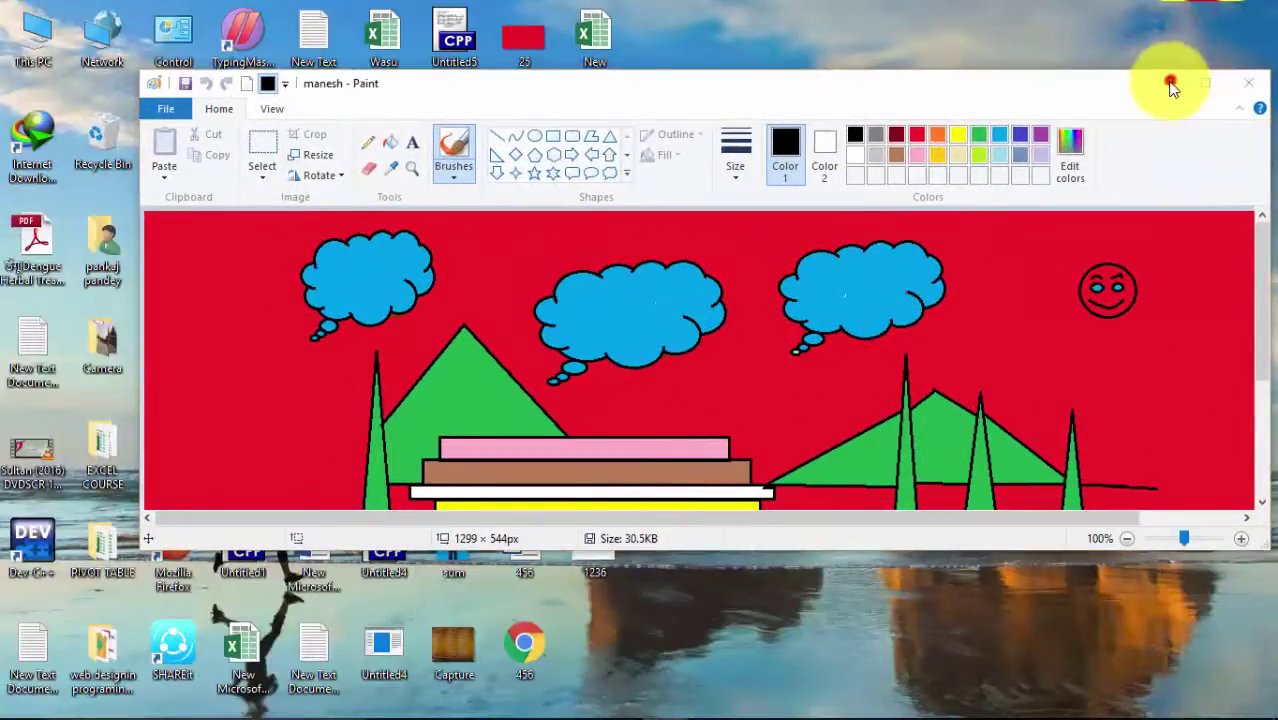
{"action": "left_click", "coordinate": [1173, 88]}
- Bring the minimized manesh Paint window back to the screen and maximize it
{"action": "mouse_move", "coordinate": [666, 706]}
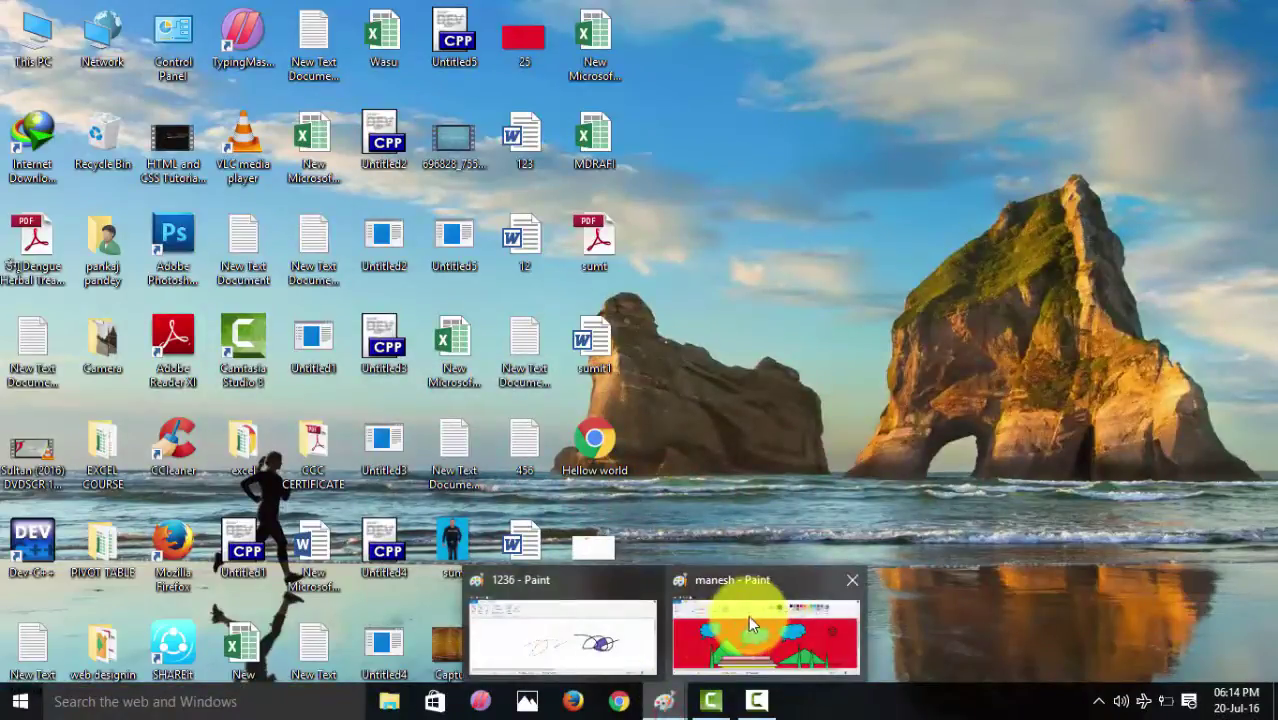
{"action": "left_click", "coordinate": [747, 614]}
{"action": "double_click", "coordinate": [1120, 86]}
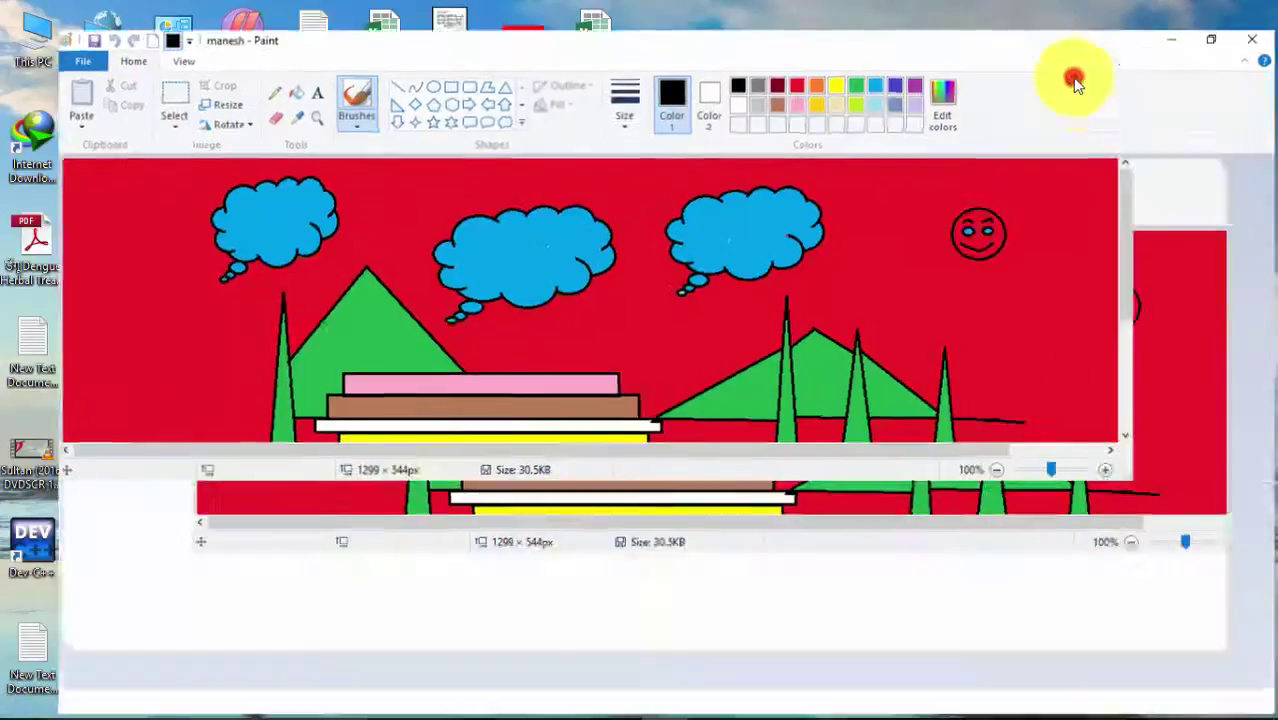
- Exit Paint from the manesh picture using the program's Exit command
{"action": "left_click", "coordinate": [35, 33]}
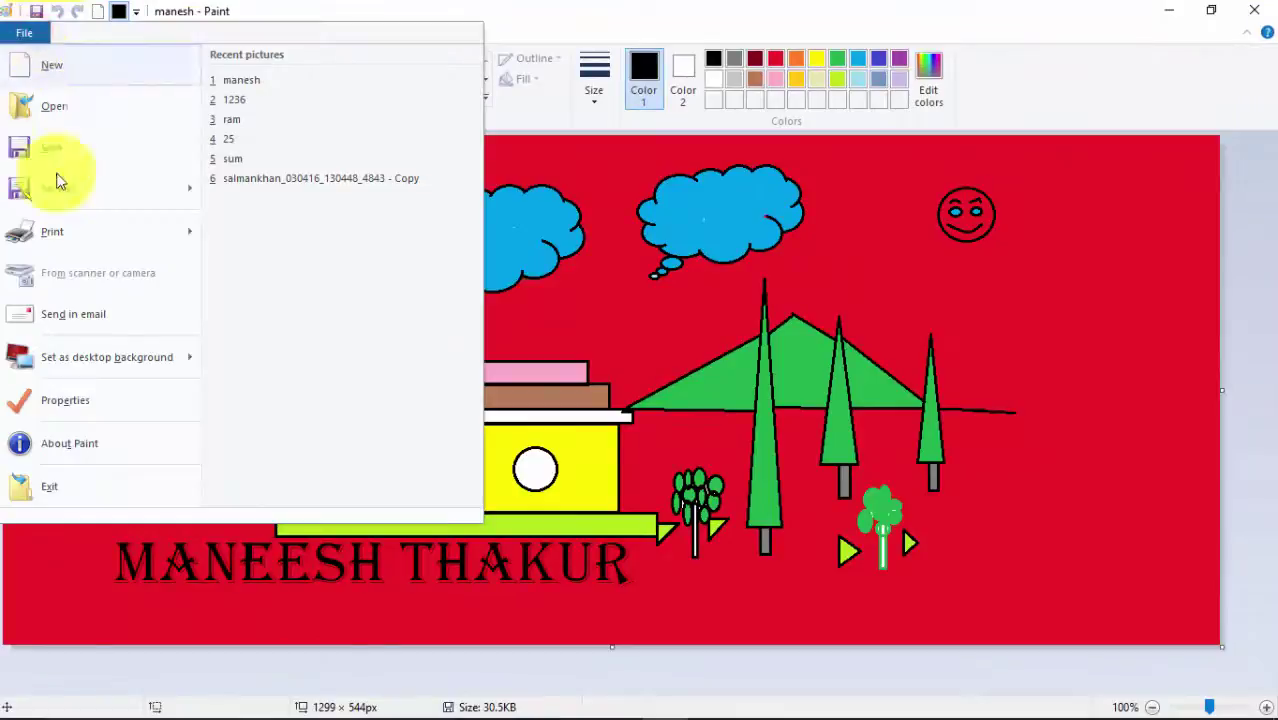
{"action": "left_click", "coordinate": [80, 490]}
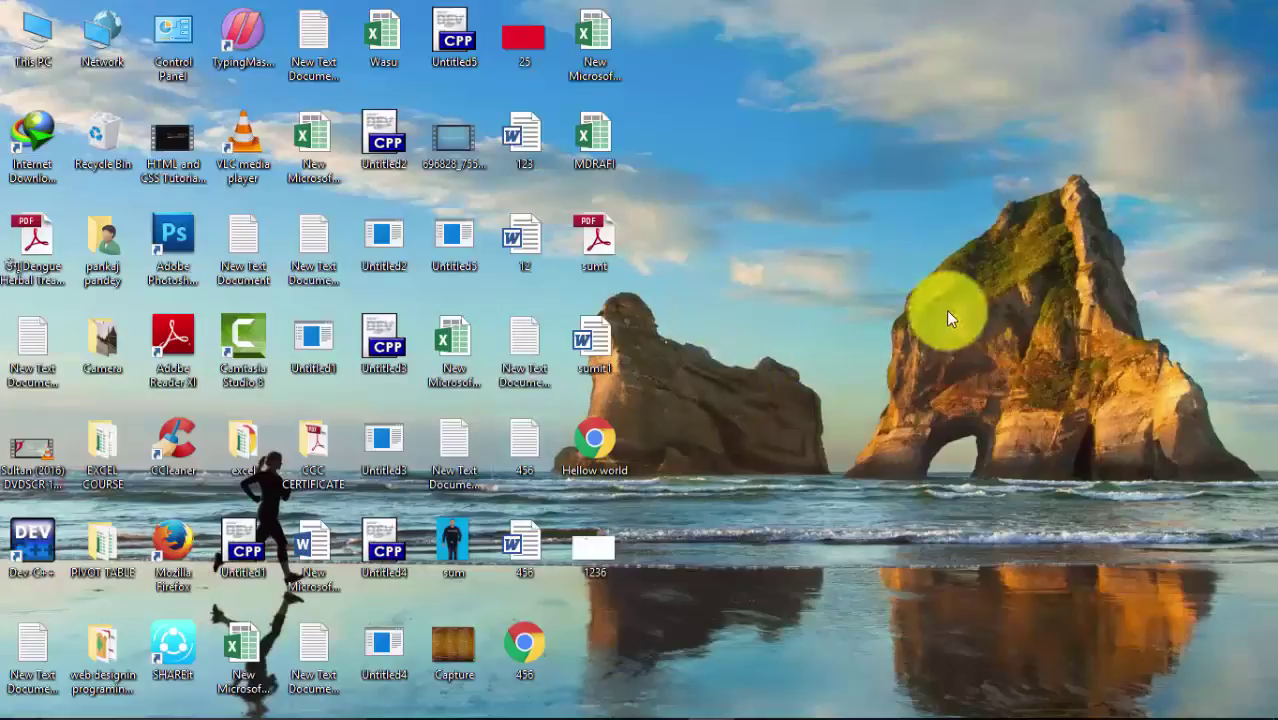